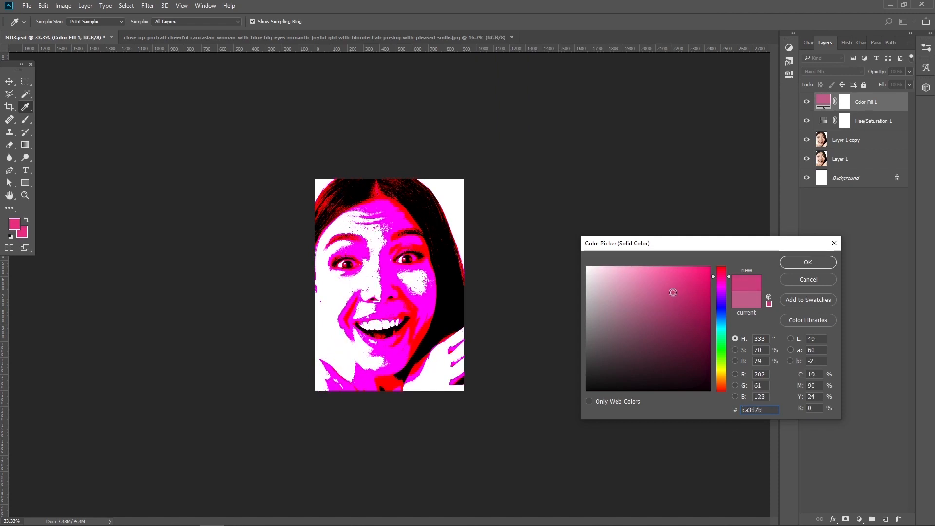
Accept ca3d7b as the solid fill colour and add a Black & White adjustment layer above the Color Fill layer
left_click(797, 265)
key("z")
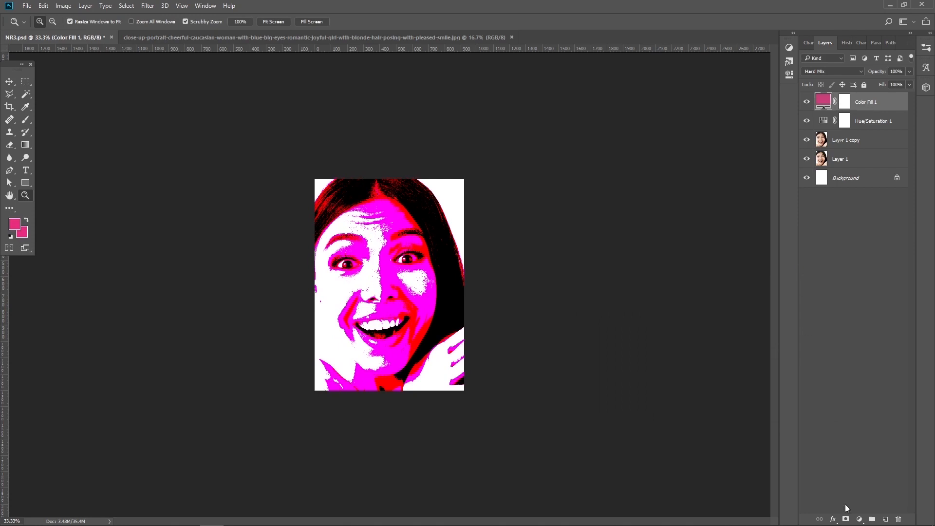
left_click(859, 519)
left_click(867, 419)
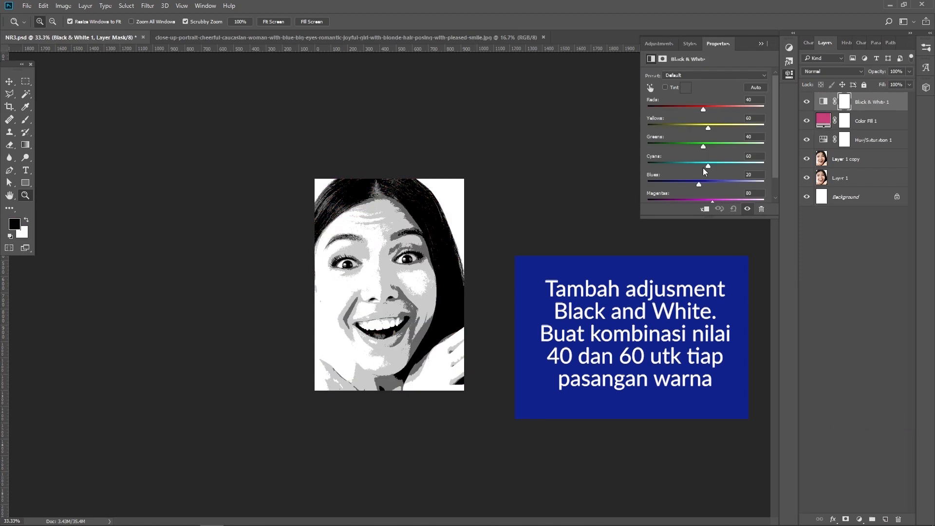
Set Blues to 40 and Magentas to 60 in the Black & White adjustment
double_click(754, 174)
type("40")
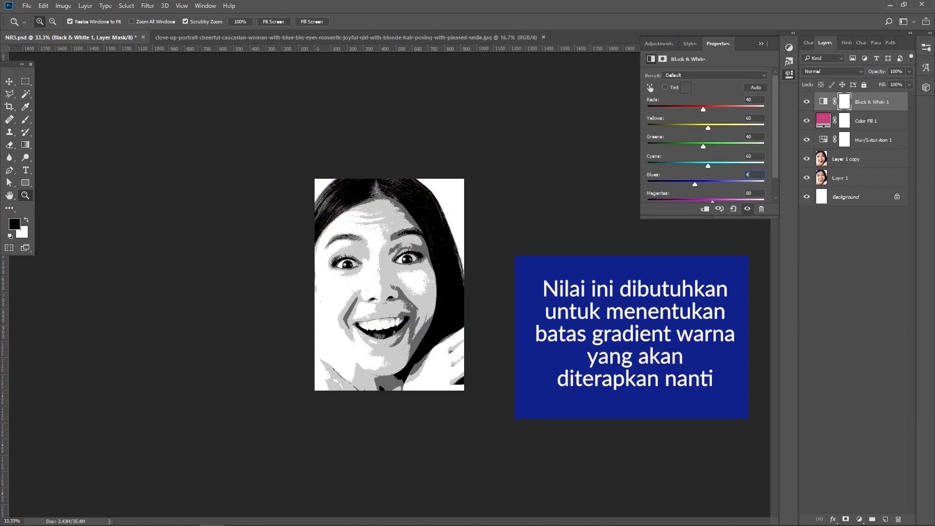
type("60")
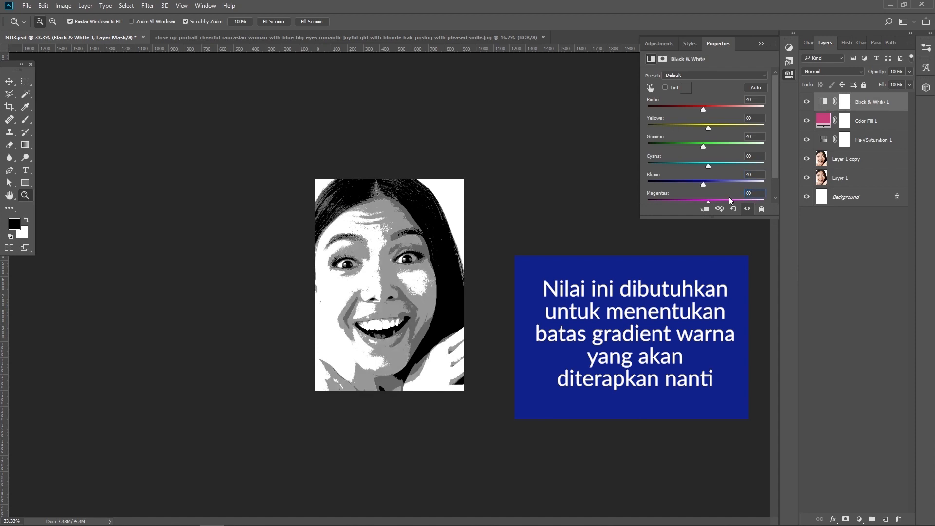
left_click(761, 44)
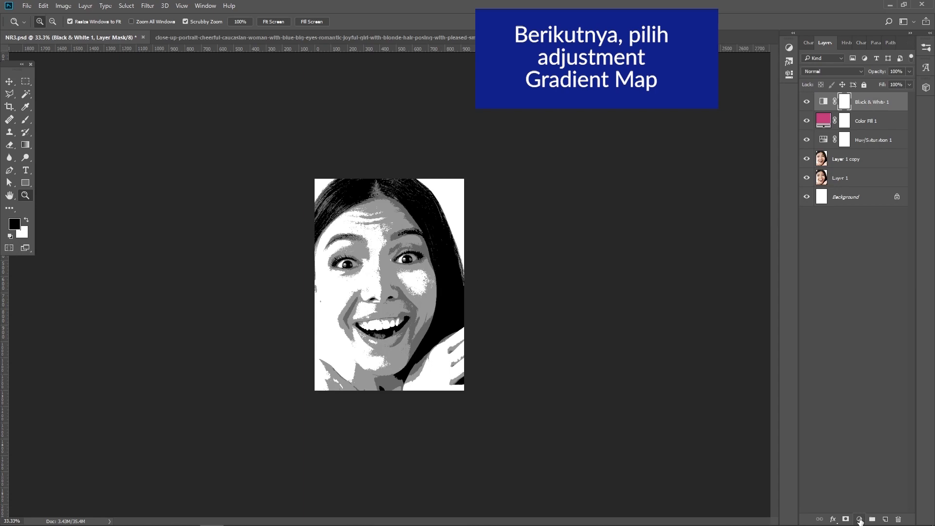
Add a Gradient Map adjustment layer on top and base its gradient on the Black, White preset
left_click(859, 520)
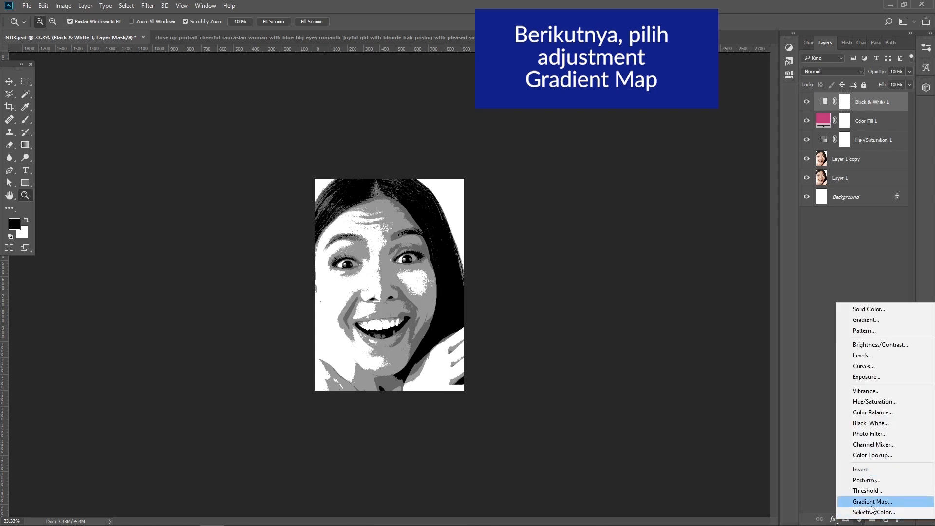
left_click(858, 502)
left_click(702, 76)
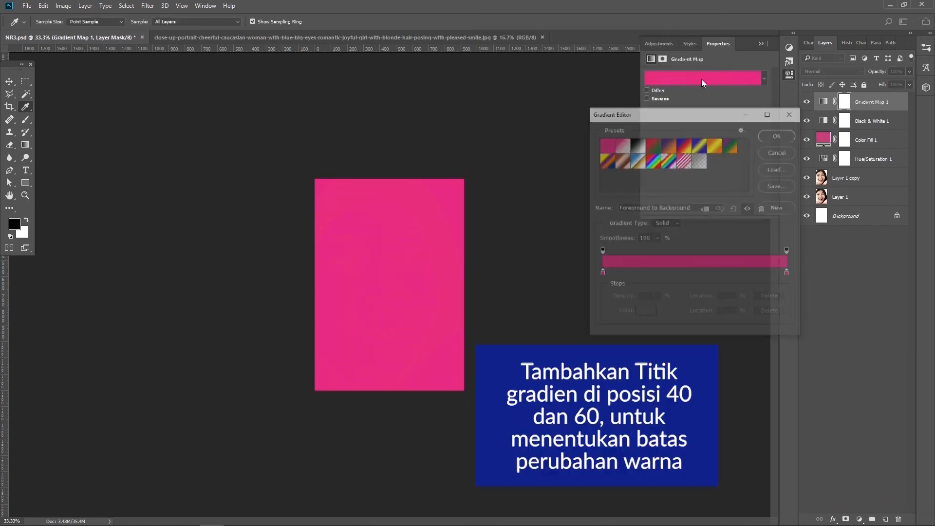
left_click(638, 151)
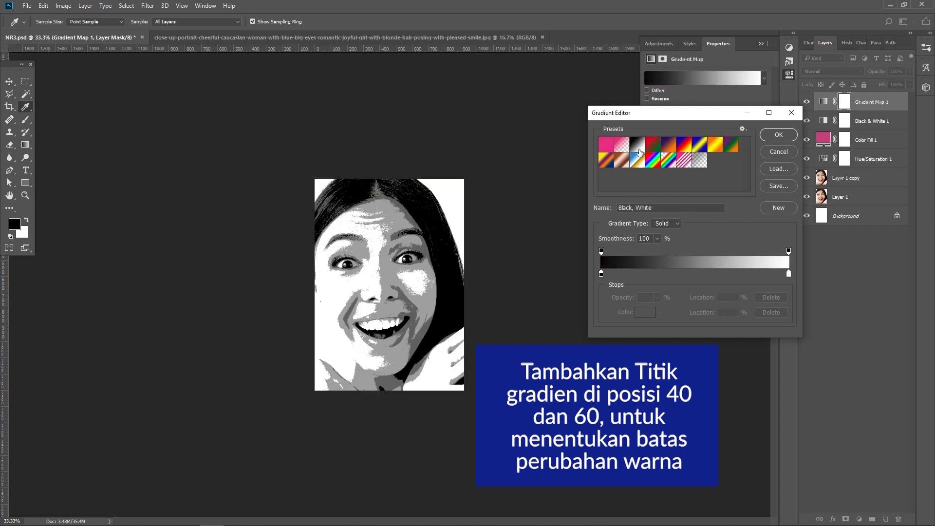
Add two colour stops to the gradient, at the 40% and 60% locations
left_click(675, 275)
type("40")
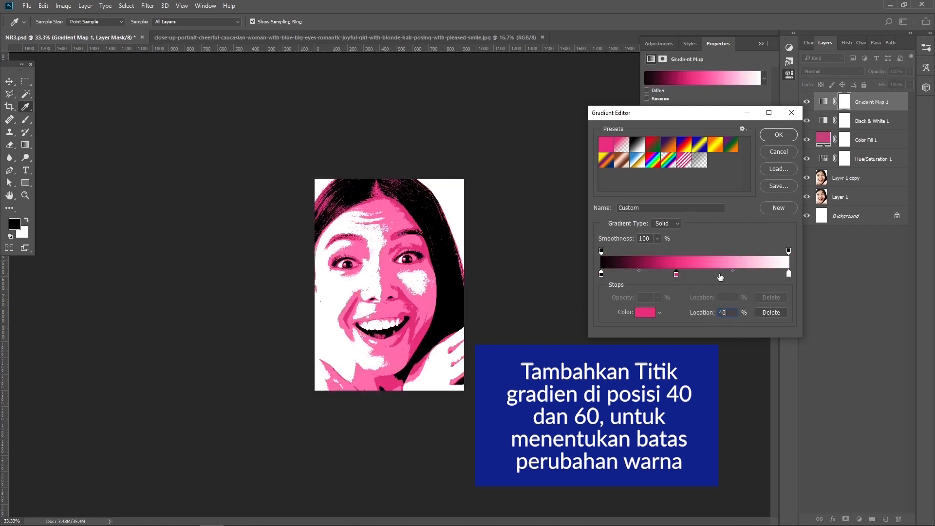
left_click(720, 275)
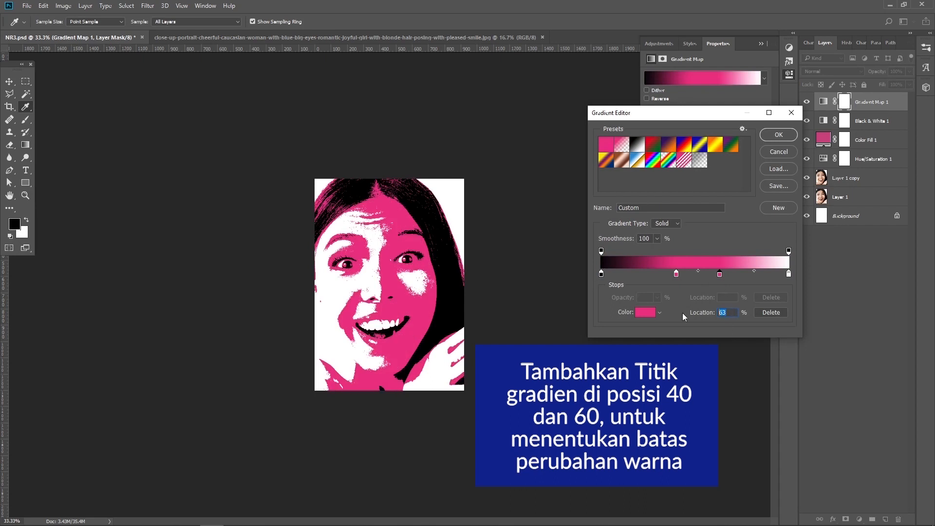
type("60")
Change the colour of the gradient stop at 40% to a neutral dark grey
left_click(676, 274)
left_click(649, 314)
left_click_drag(628, 337, 578, 340)
left_click(789, 262)
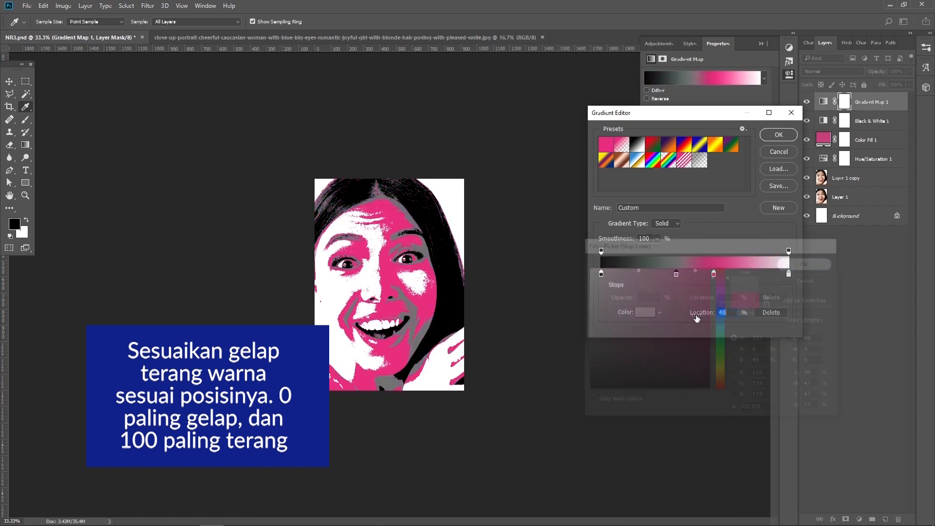
Change the 60% gradient stop's colour to light grey a5a5a5 and accept the gradient
left_click(715, 276)
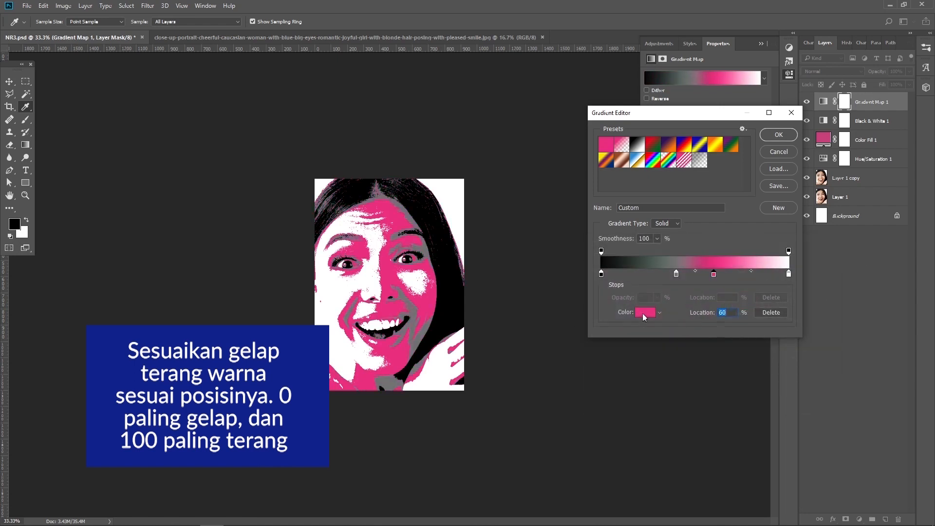
left_click(642, 314)
left_click_drag(550, 306, 547, 310)
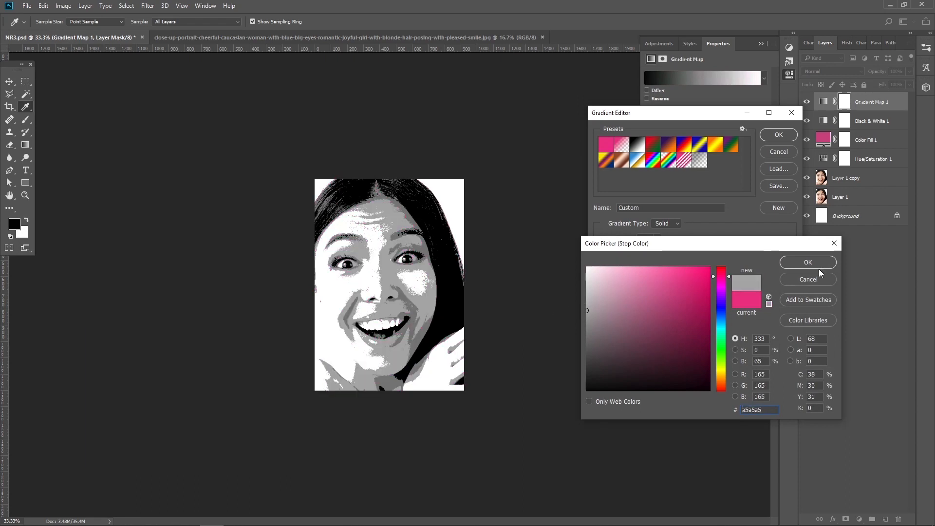
left_click(821, 265)
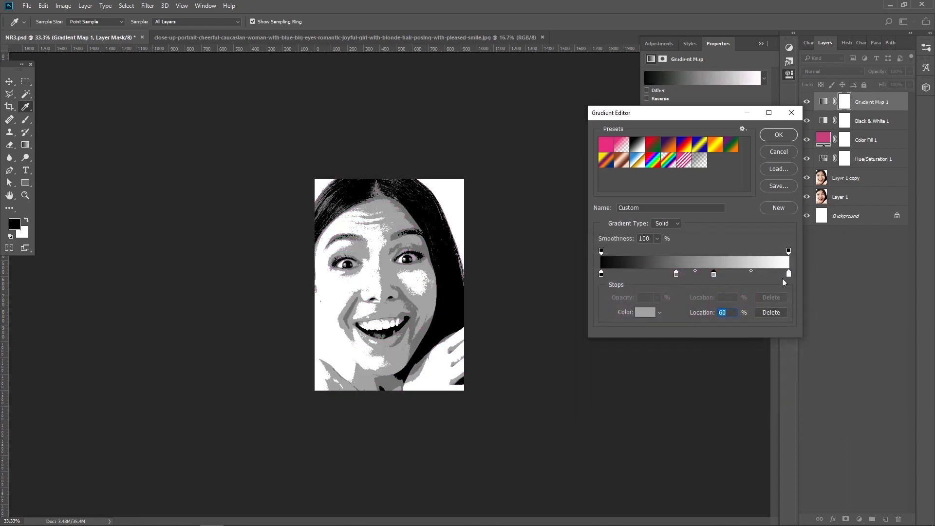
left_click(778, 135)
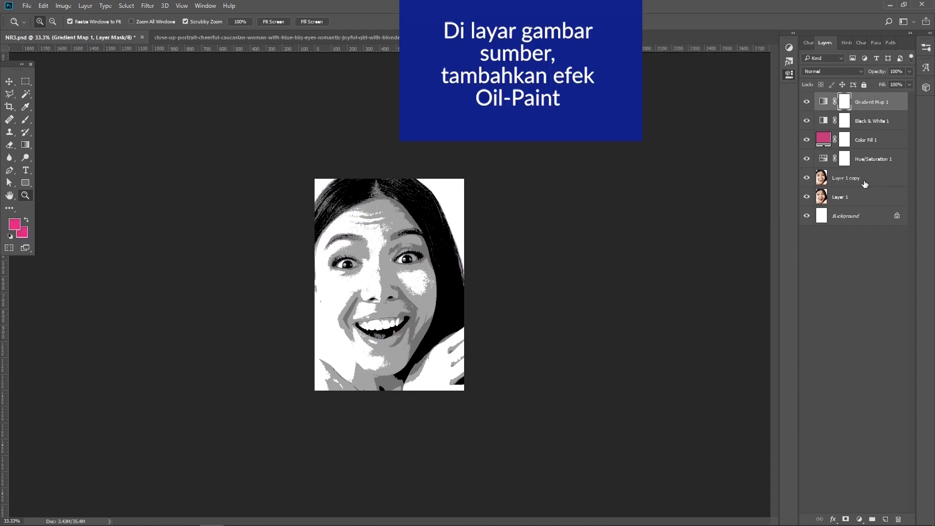
Start an Oil Paint filter on Layer 1 copy with Stylization 5.0, Cleanliness 4.1, Scale 4.5 and Bristle Detail 4.2
left_click(864, 183)
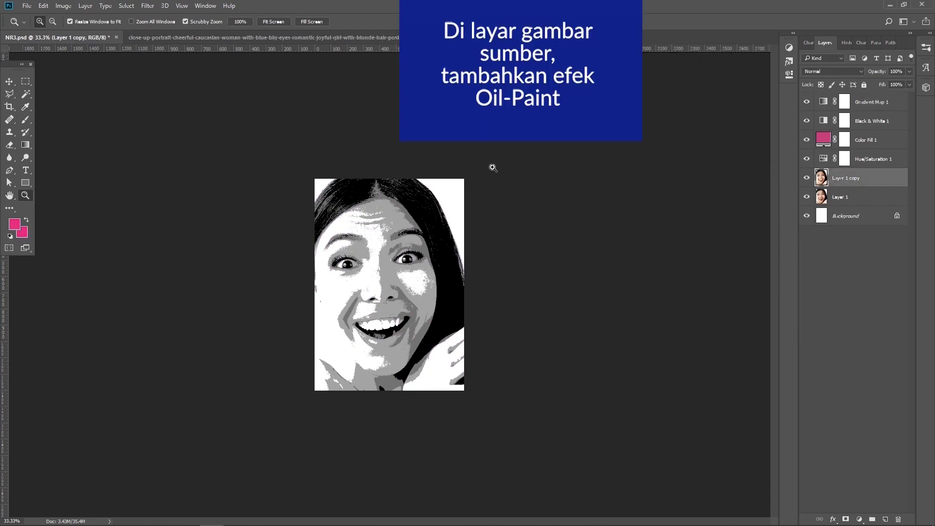
left_click(148, 5)
mouse_move(199, 179)
left_click(304, 214)
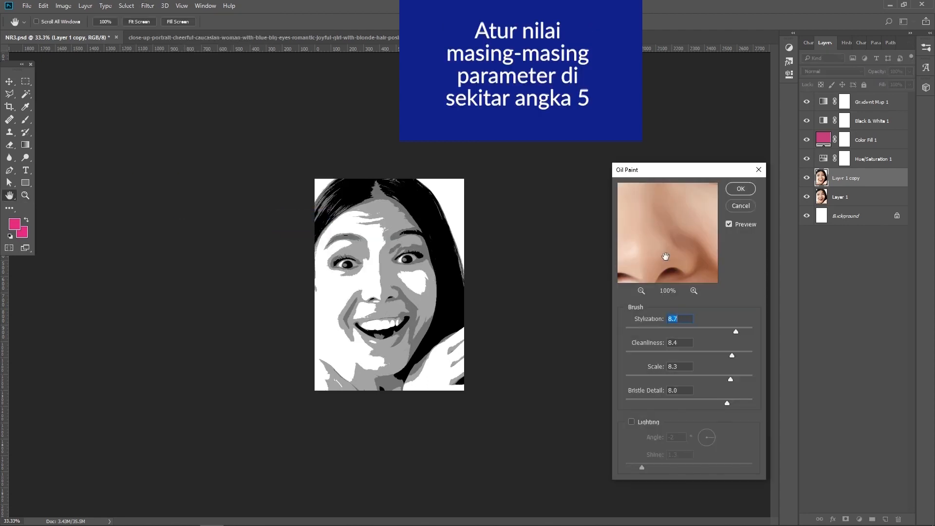
left_click(688, 331)
left_click_drag(681, 355, 682, 379)
left_click(679, 404)
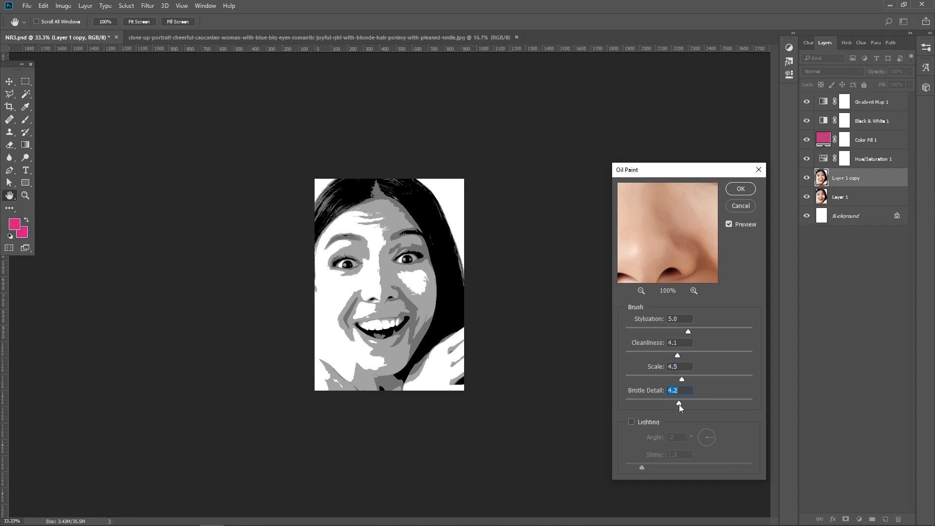
Refine the Oil Paint settings to Stylization 4.9 and Cleanliness, Scale and Bristle Detail 4.6, and apply the filter with Lighting off
left_click_drag(676, 332, 679, 332)
left_click_drag(677, 244, 582, 321)
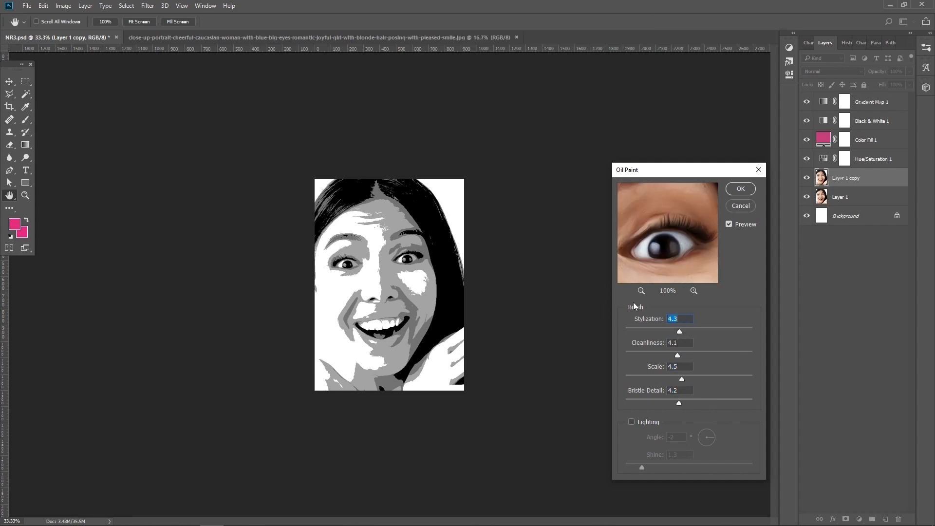
left_click_drag(724, 332, 687, 331)
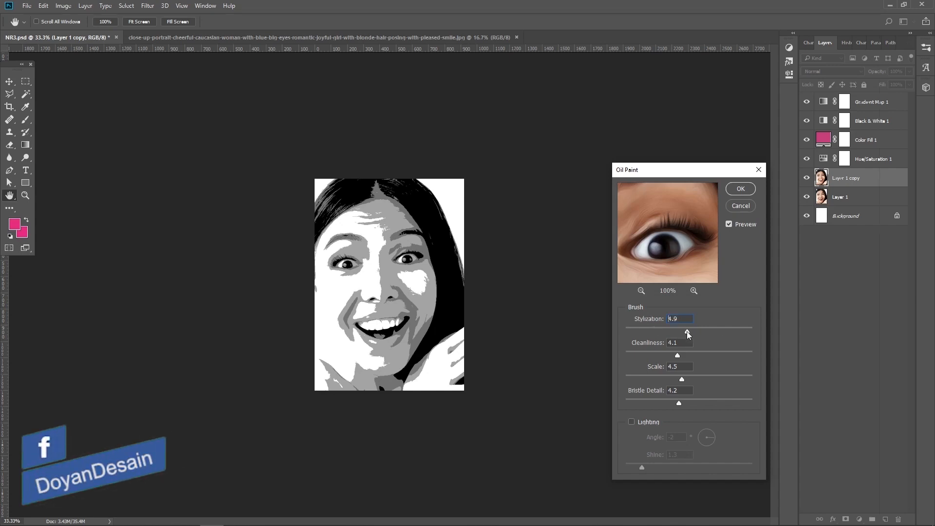
left_click(728, 402)
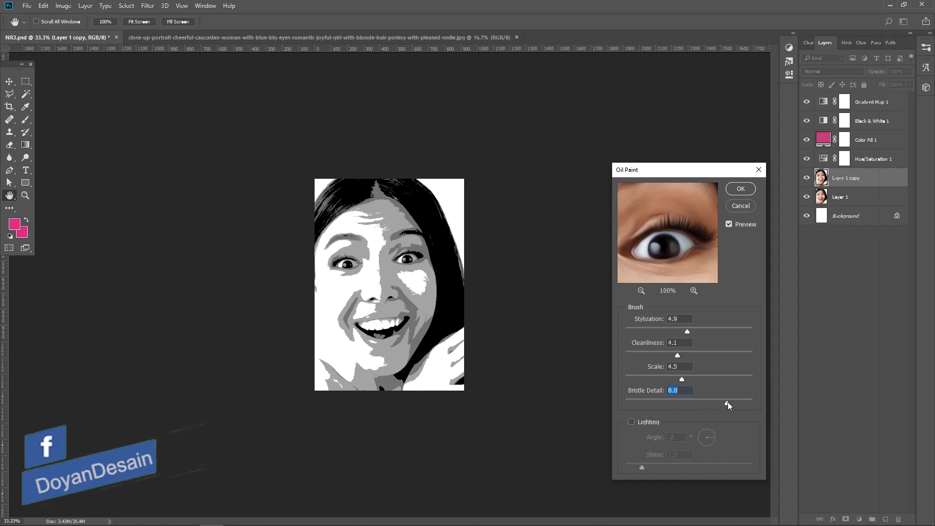
left_click_drag(731, 403, 707, 404)
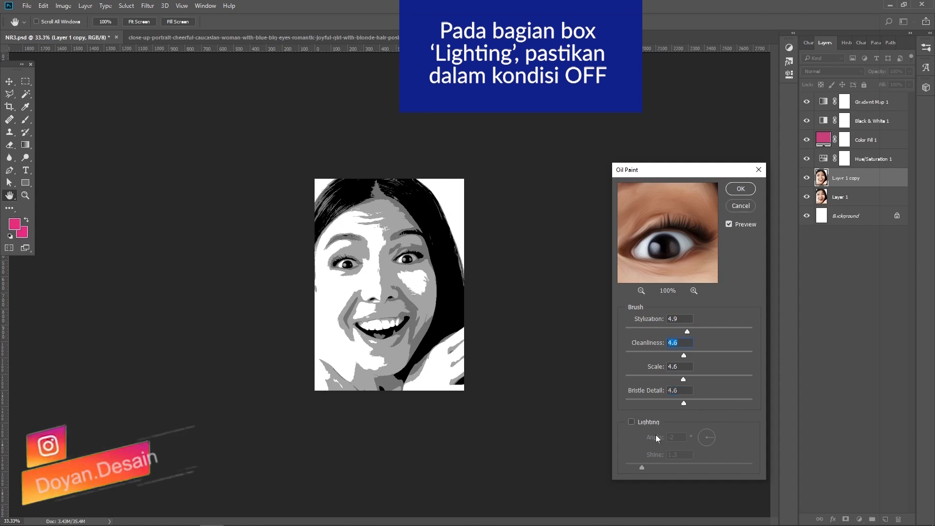
left_click(745, 189)
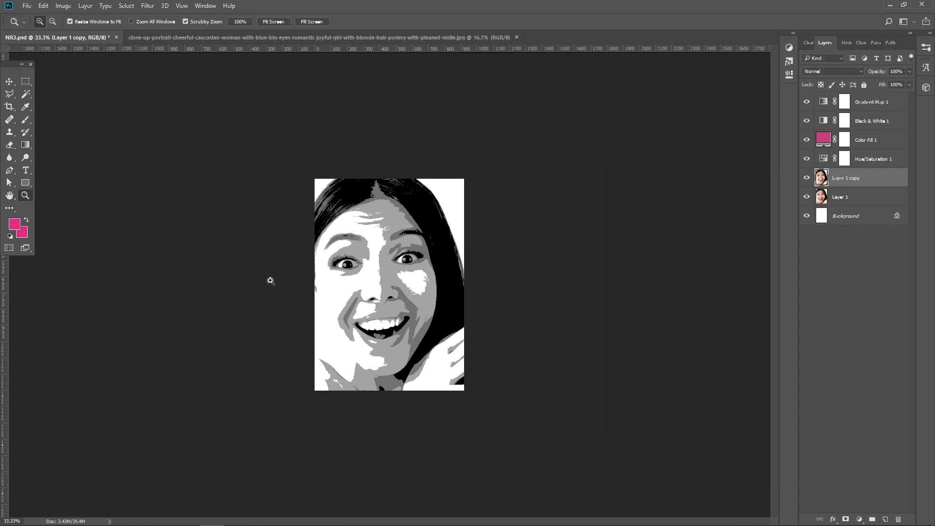
Apply Shadows/Highlights to Layer 1 copy with Shadows Amount 78%, Tone 55% and Highlights Amount 3%, Tone 2%
left_click(126, 6)
mouse_move(64, 6)
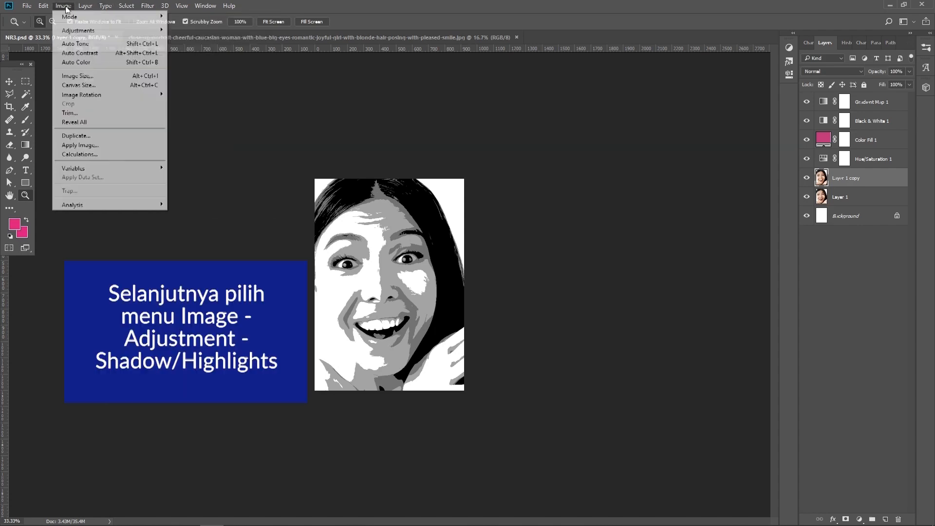
mouse_move(118, 31)
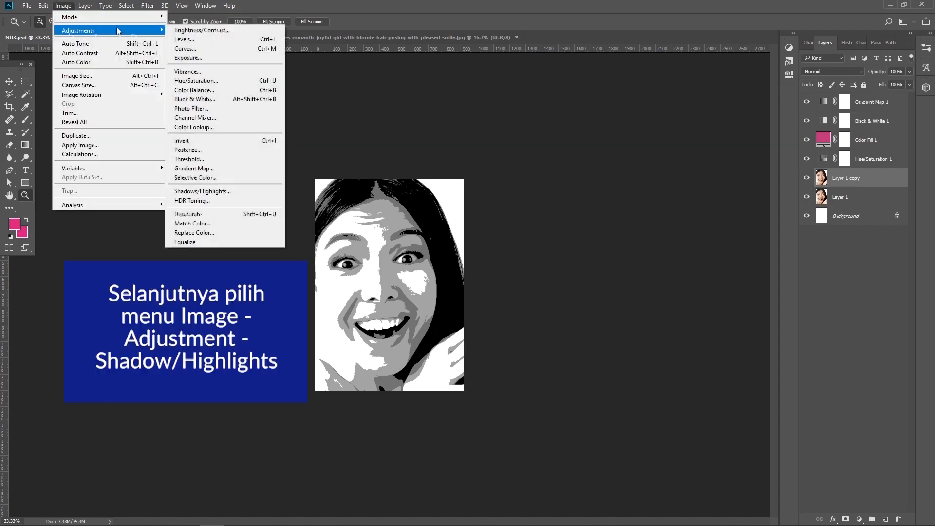
left_click(272, 192)
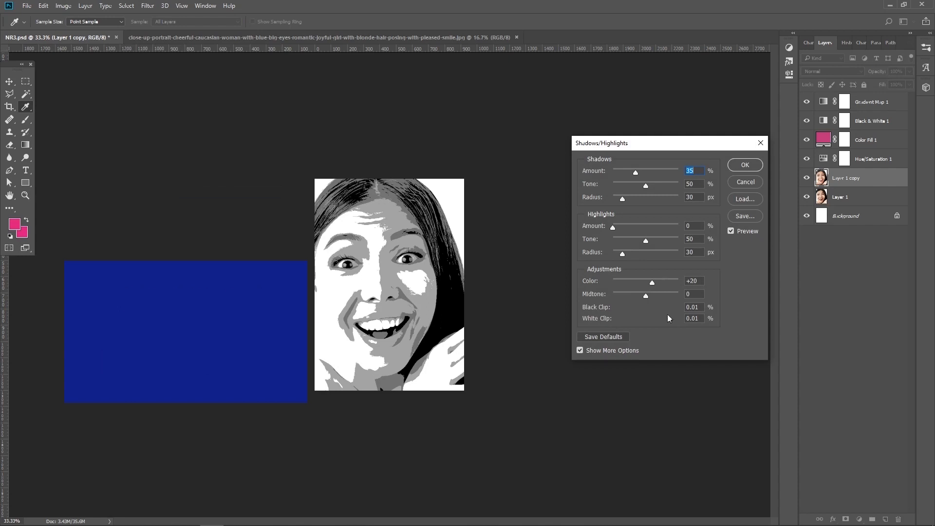
left_click_drag(635, 172, 664, 173)
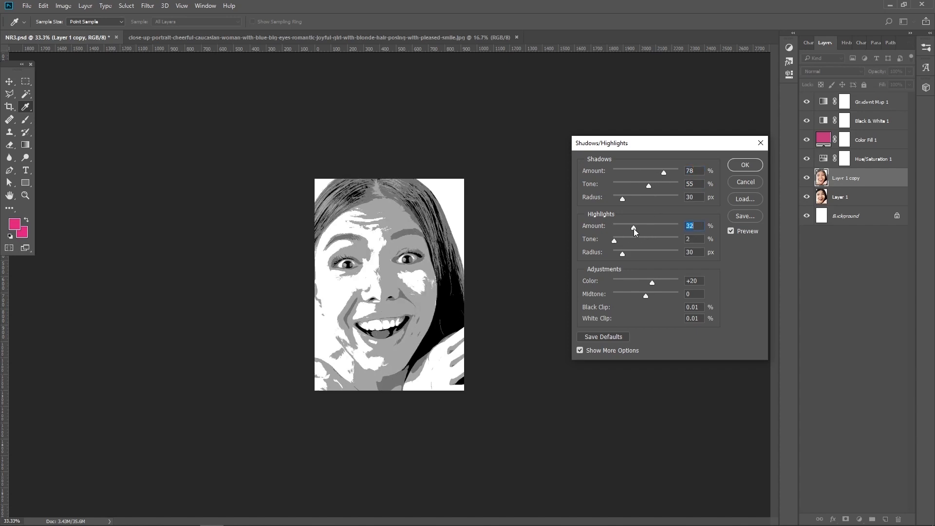
left_click_drag(634, 229, 612, 229)
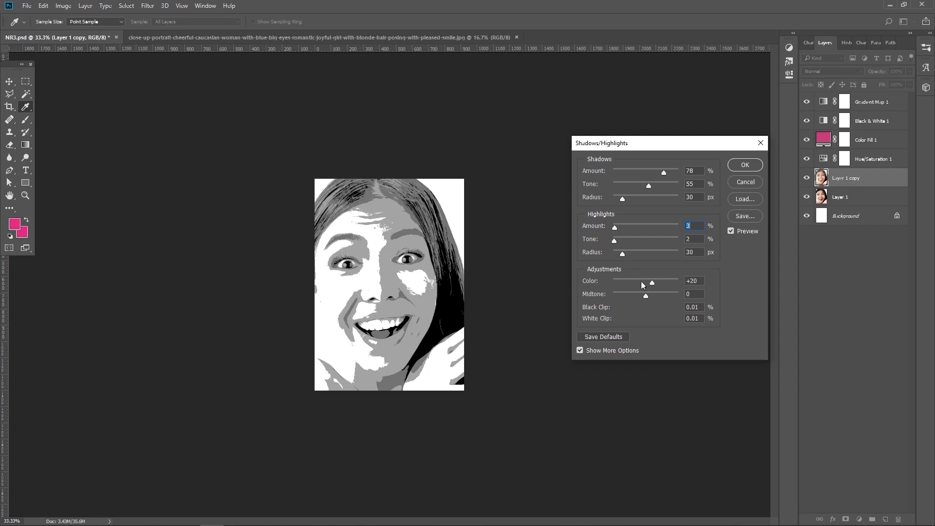
left_click(745, 164)
key("z")
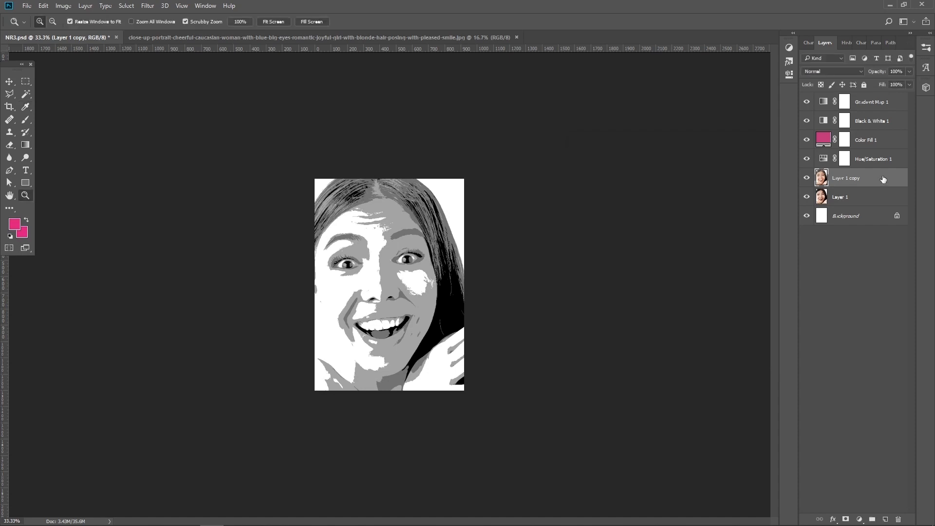
Convert Layer 1 copy to a smart object and duplicate it
left_click(91, 7)
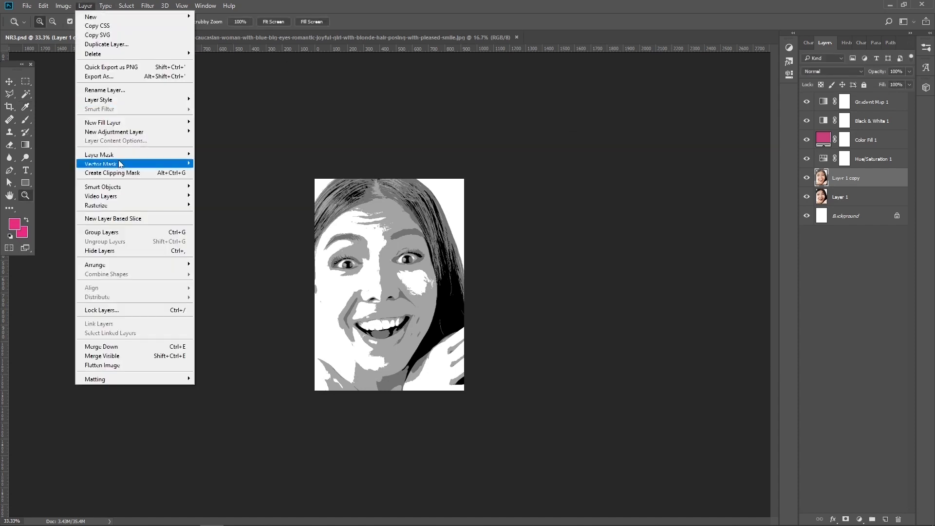
mouse_move(166, 185)
left_click(229, 186)
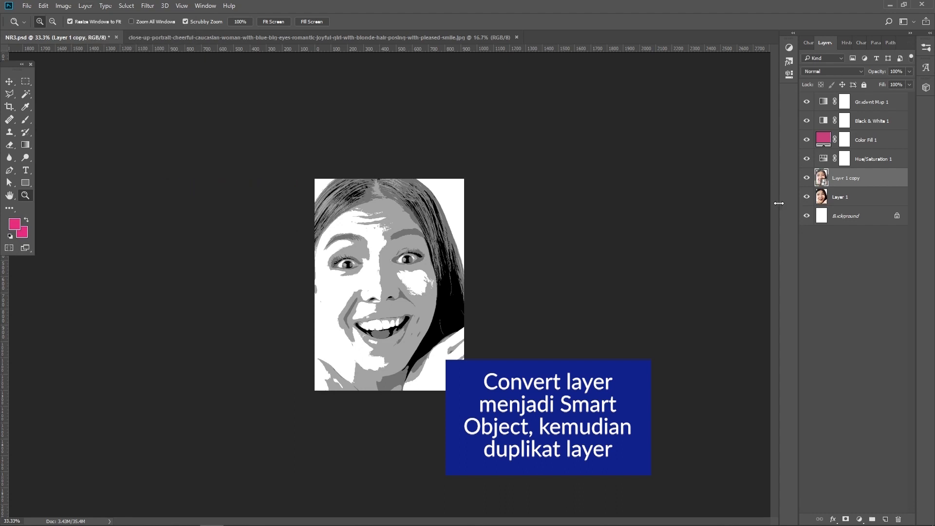
right_click(839, 181)
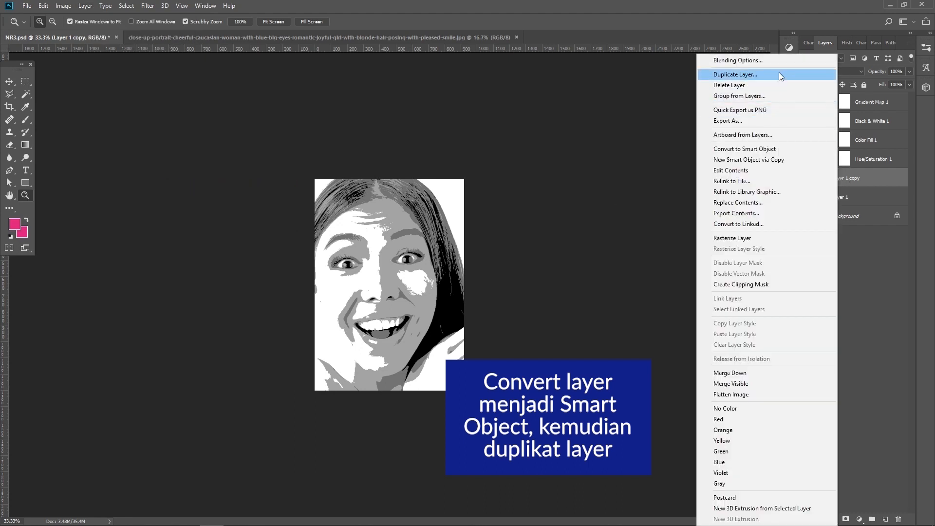
left_click(781, 74)
left_click(662, 209)
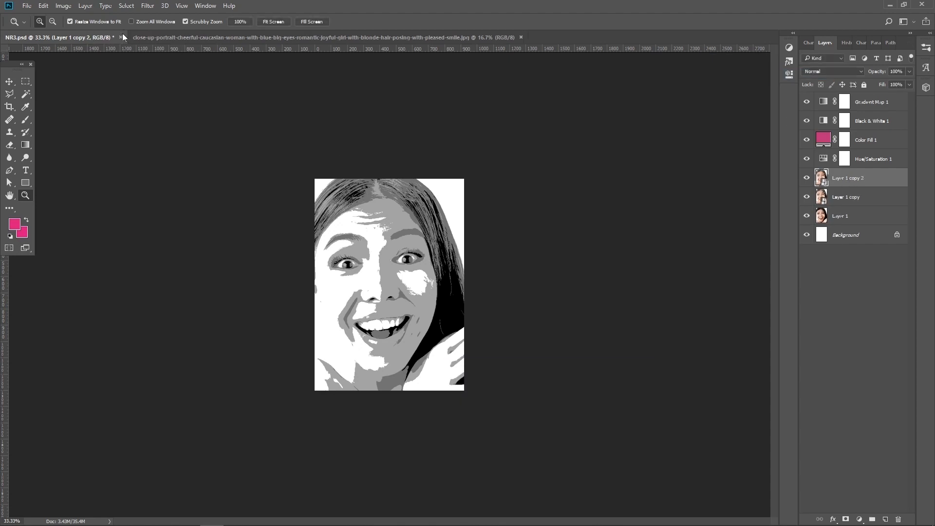
Apply Oil Paint to Layer 1 copy 2 three times with Stylization 4.9 and Cleanliness, Scale and Bristle Detail 4.6, Lighting off
left_click(147, 6)
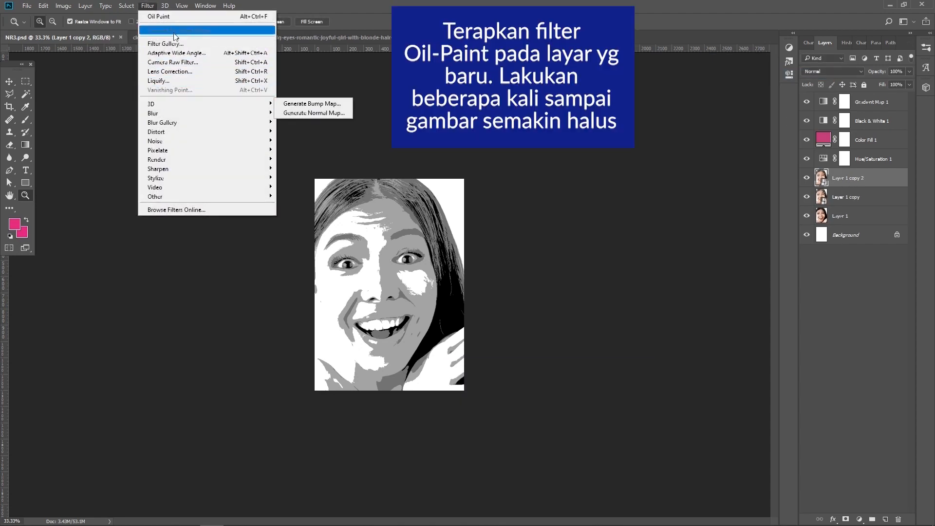
left_click(159, 16)
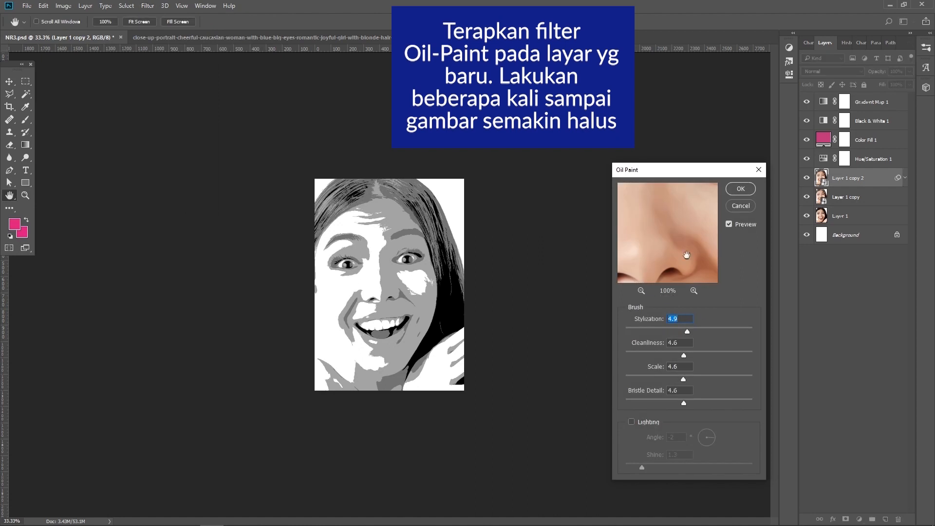
left_click(741, 189)
left_click(155, 7)
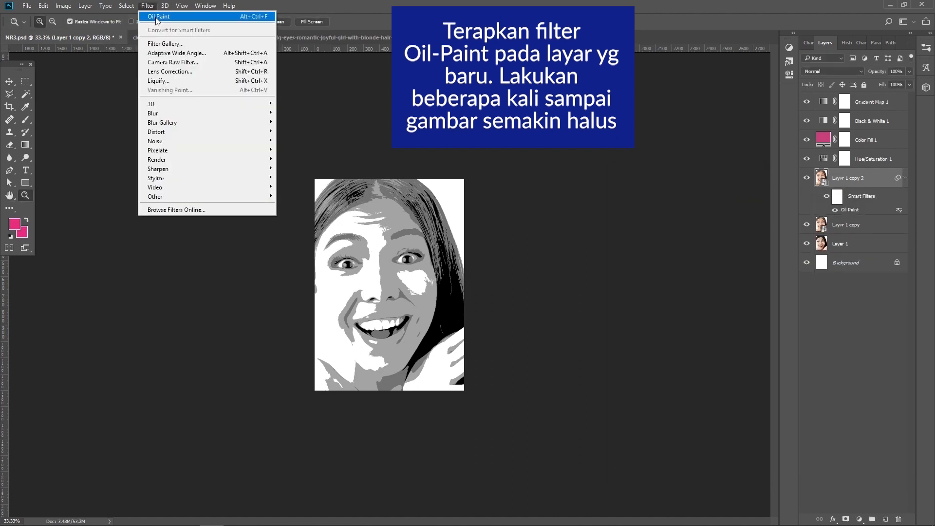
left_click(158, 14)
left_click(740, 190)
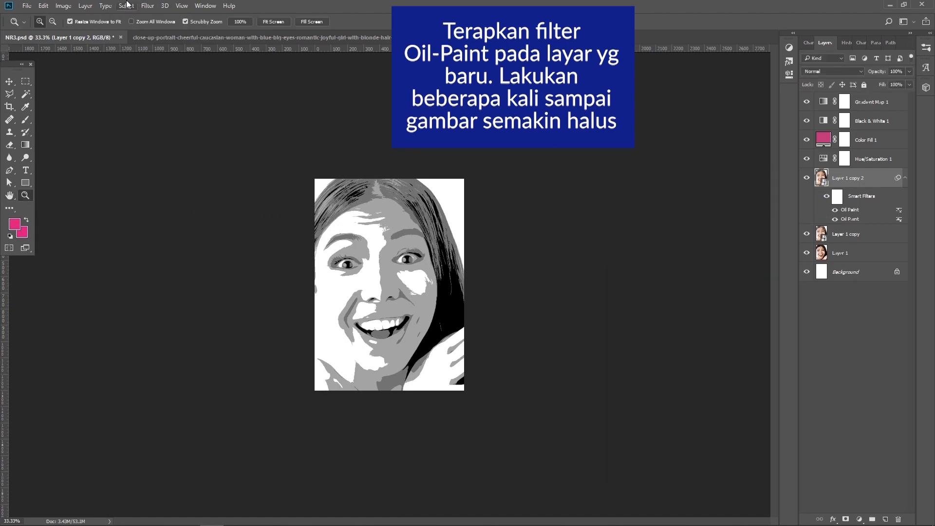
left_click(150, 7)
left_click(159, 14)
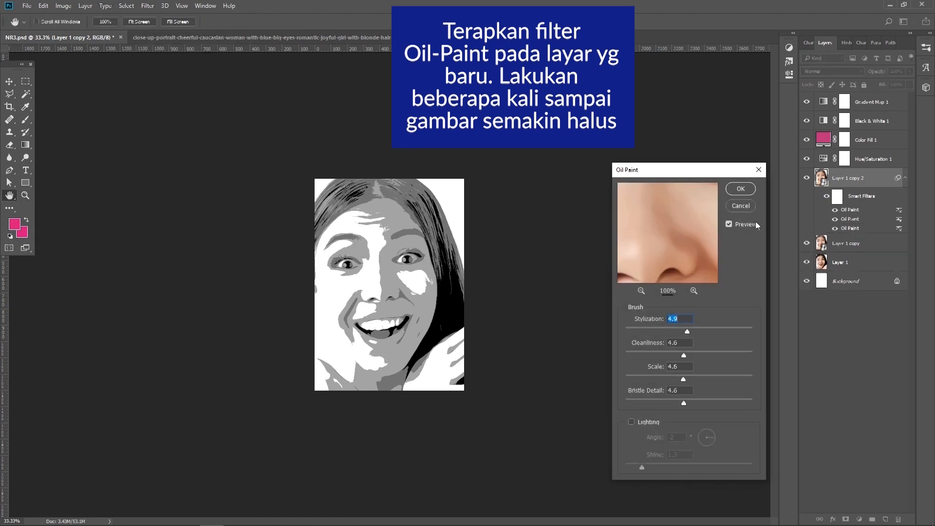
left_click(740, 190)
Repeat the Oil Paint filter on Layer 1 copy 2 three more times with the same settings to smooth the shapes further
left_click(148, 6)
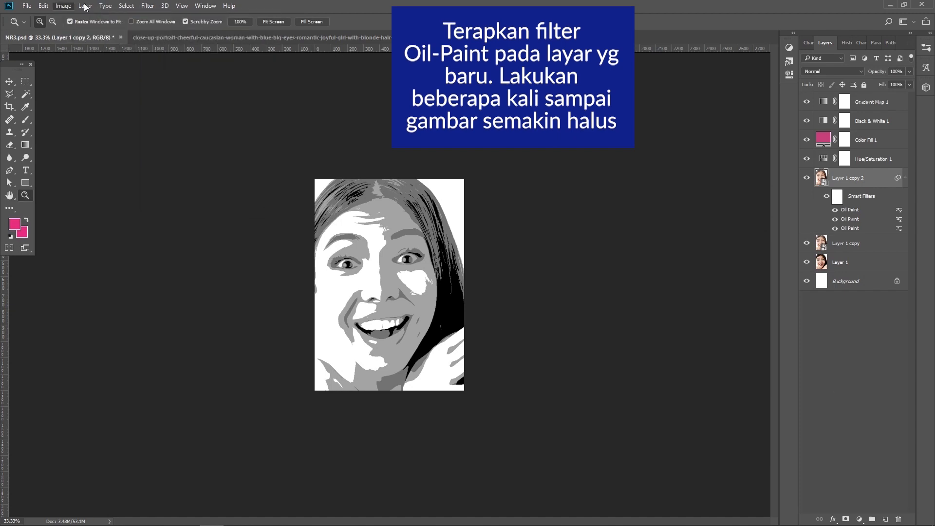
left_click(159, 16)
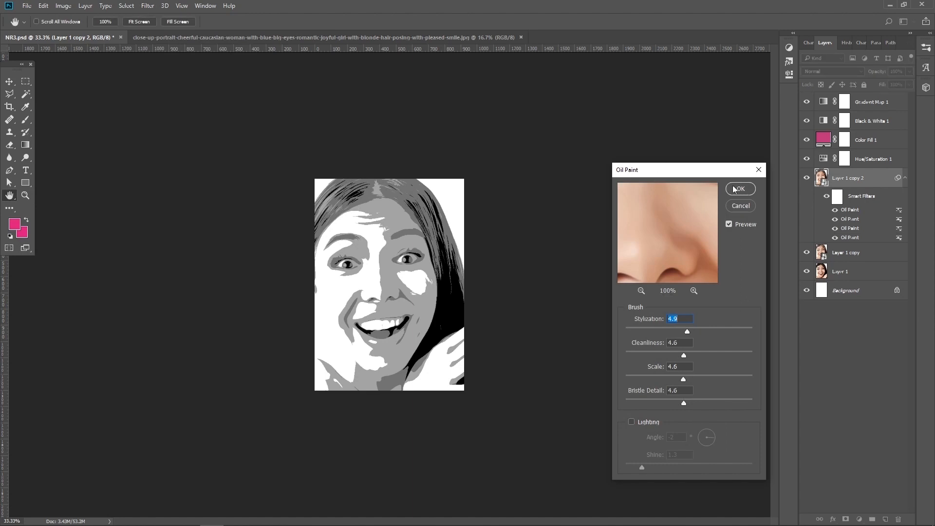
left_click(734, 189)
left_click(145, 10)
left_click(161, 15)
left_click(149, 6)
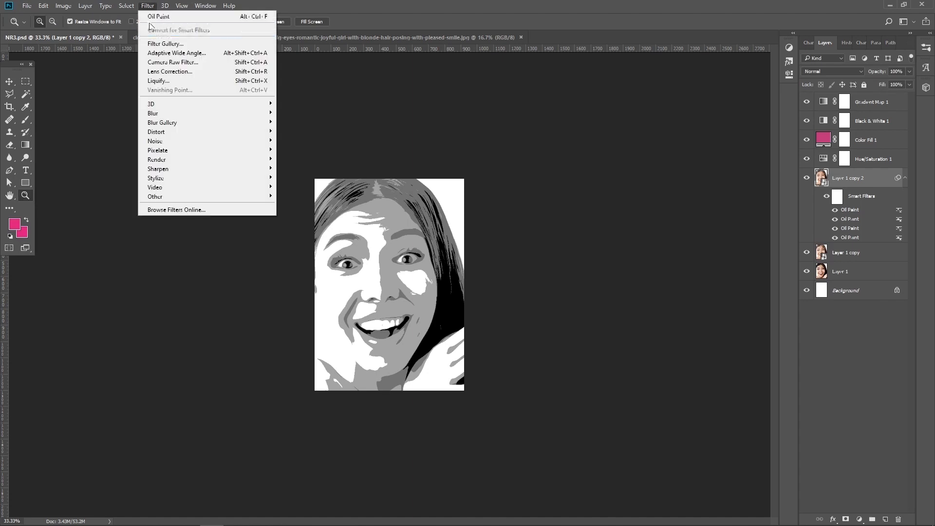
left_click(159, 15)
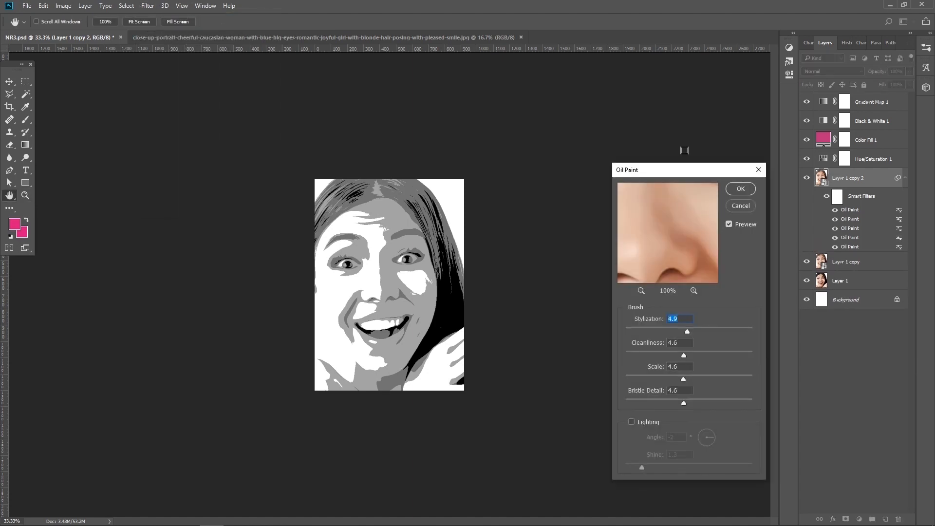
left_click(740, 193)
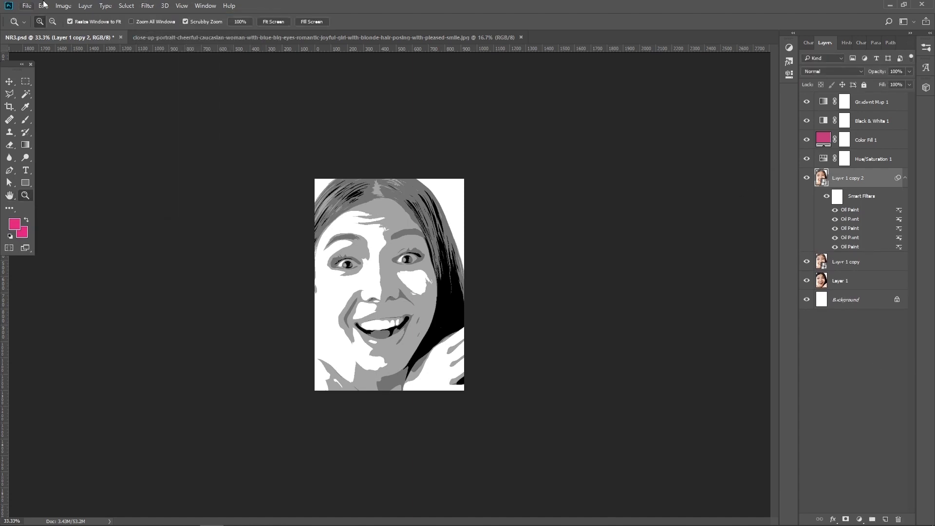
left_click(147, 6)
left_click(157, 14)
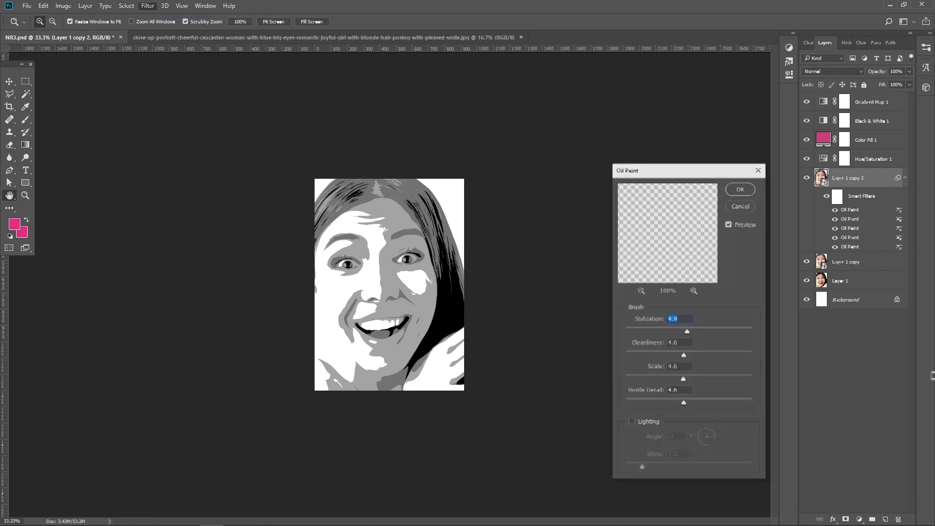
left_click(741, 191)
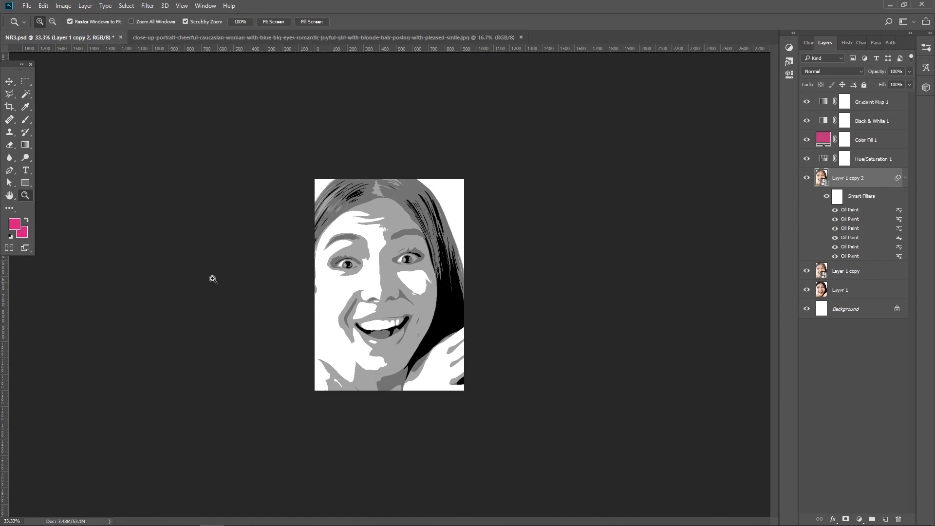
Add a layer mask to Layer 1 copy 2 and ready a black brush reduced to 90 px
left_click(358, 254)
left_click(307, 263)
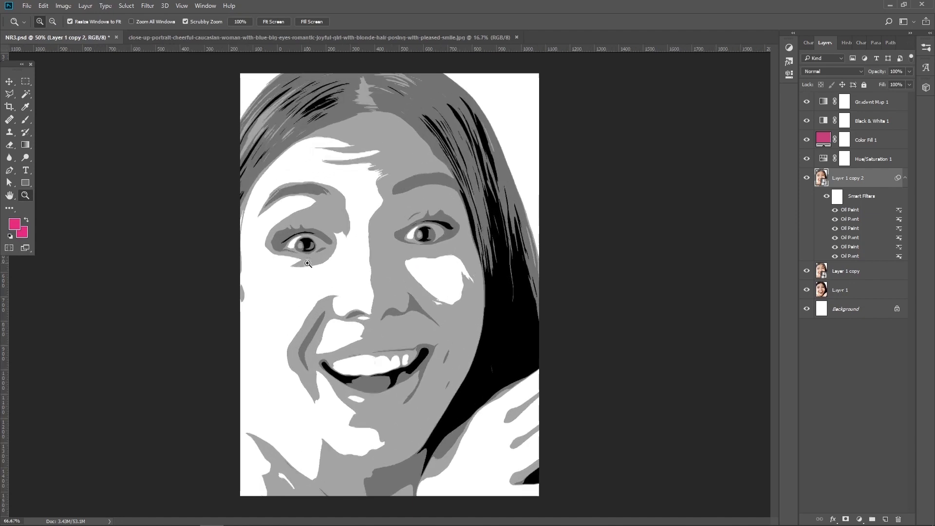
left_click(308, 263)
left_click(223, 217)
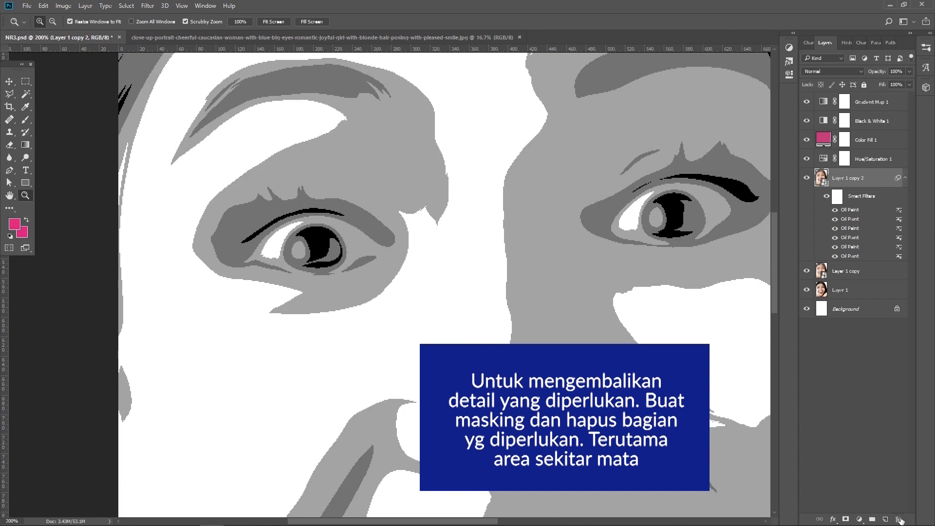
left_click(846, 521)
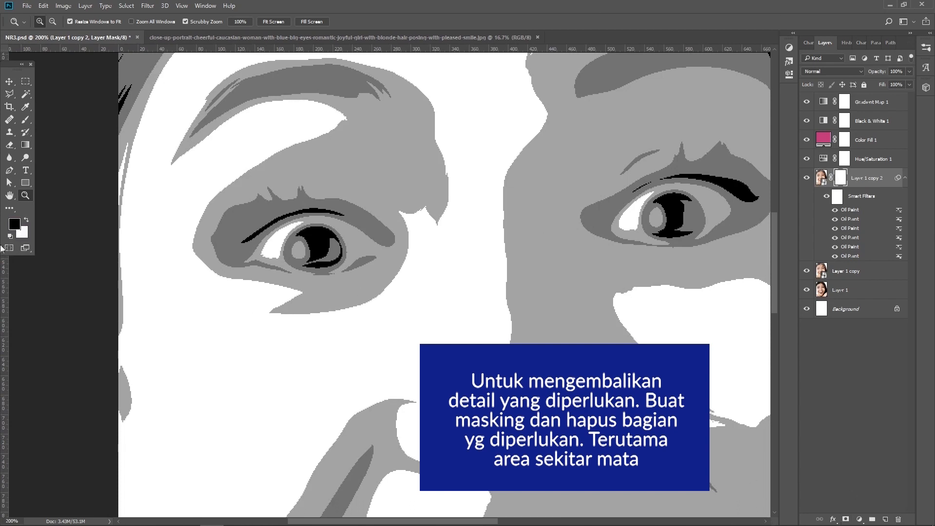
left_click(25, 120)
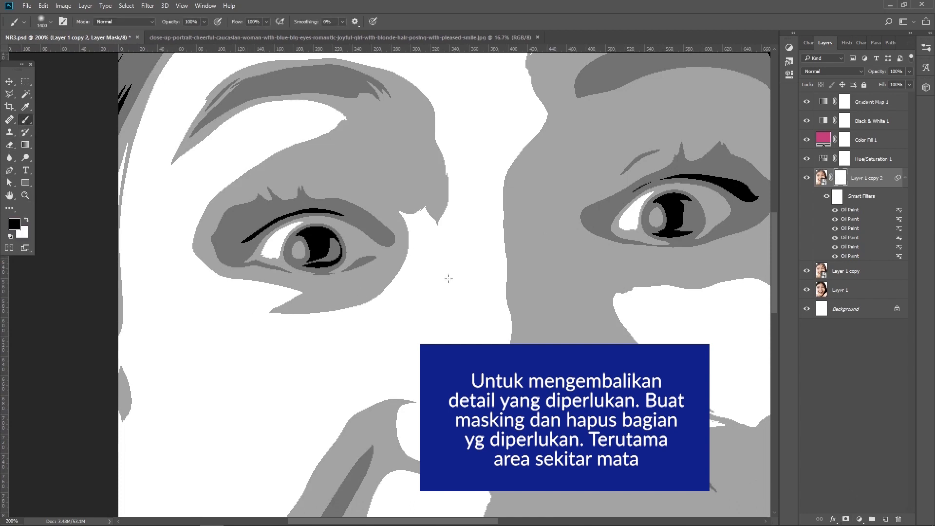
key("bracketleft")
key("bracketleft")
key("bracketleft")
key("bracketleft")
key("bracketleft")
key("bracketleft")
key("bracketleft")
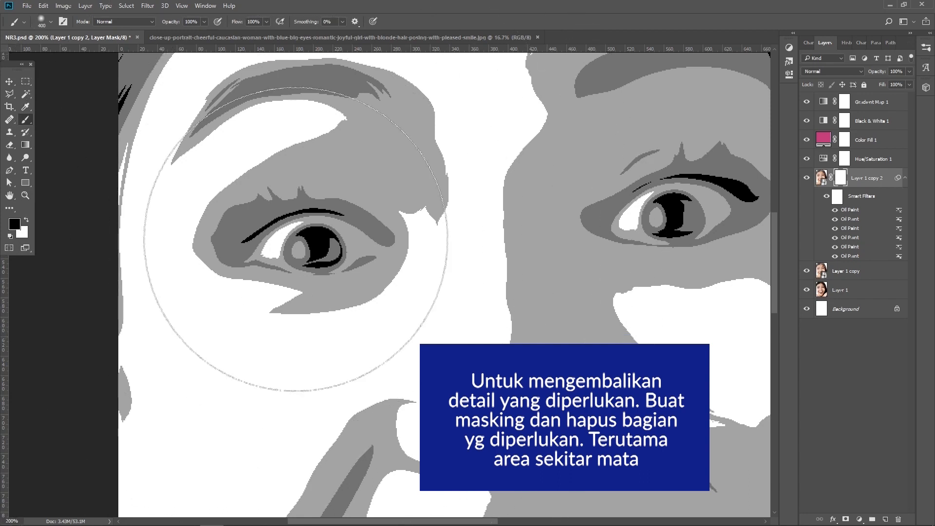
key("bracketleft")
key("bracketleft")
key("bracketleft")
key("bracketleft")
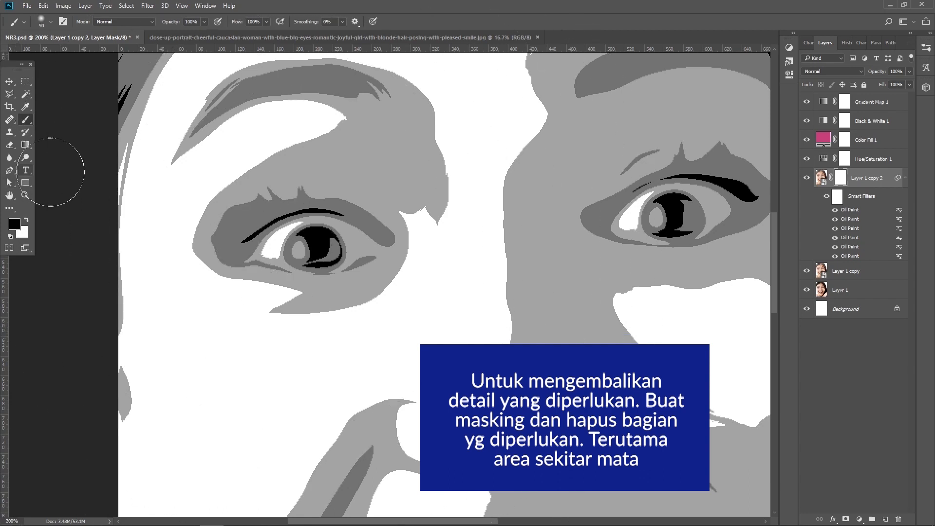
Paint black on the layer mask over both eyes and the mouth to bring back their lash and teeth detail
double_click(25, 196)
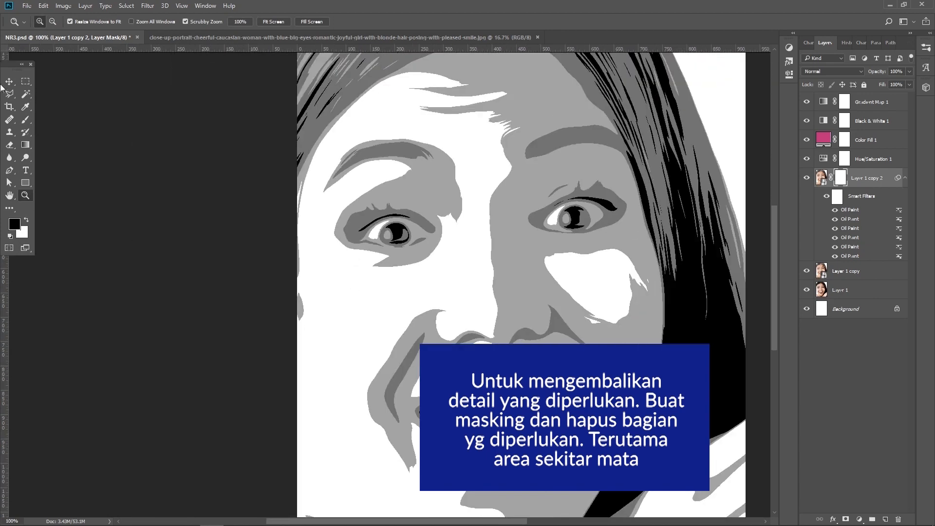
left_click(25, 120)
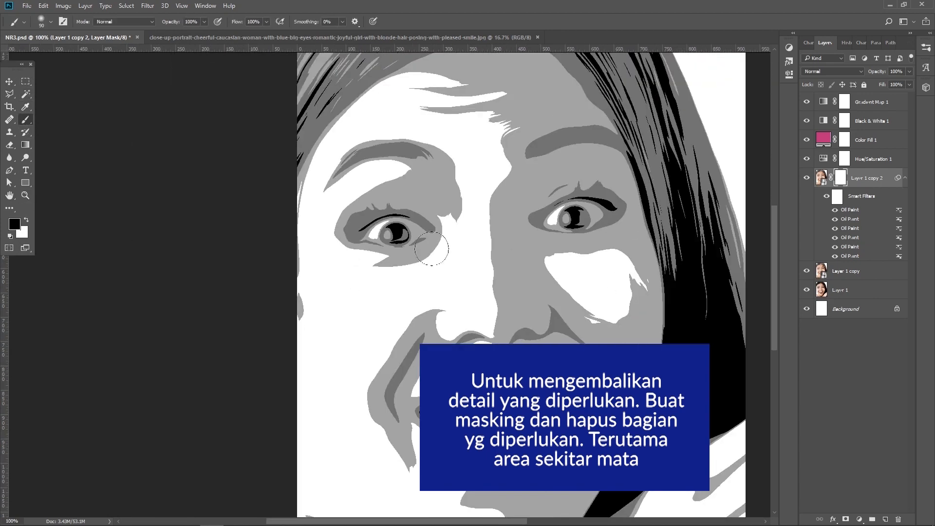
mouse_move(347, 210)
left_mouse_down()
mouse_move(389, 200)
mouse_move(392, 213)
mouse_move(410, 202)
mouse_move(411, 231)
mouse_move(367, 227)
mouse_move(418, 232)
mouse_move(369, 234)
mouse_move(424, 239)
mouse_move(335, 240)
left_mouse_up()
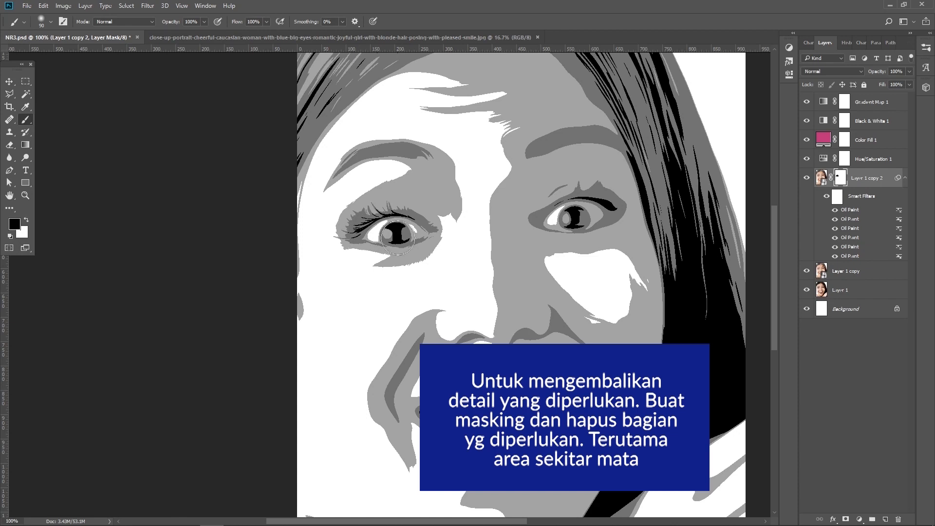
mouse_move(552, 199)
left_mouse_down()
mouse_move(565, 205)
mouse_move(597, 183)
mouse_move(601, 207)
mouse_move(615, 208)
left_mouse_up()
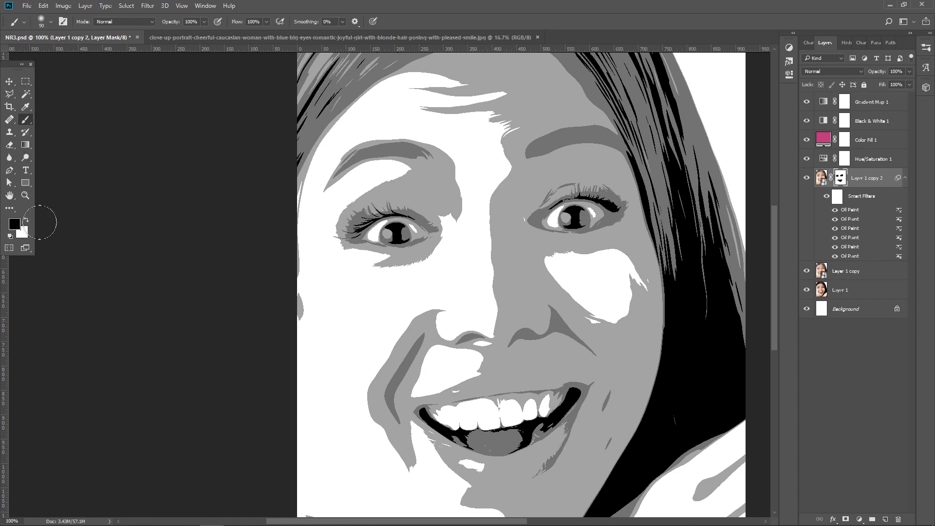
Recolor the darkest stop, at 0%, of the Gradient Map 1 gradient to a dark purple with hue 265
left_click(25, 195)
left_click(497, 232, "alt")
left_click(497, 232, "alt")
left_click(362, 210)
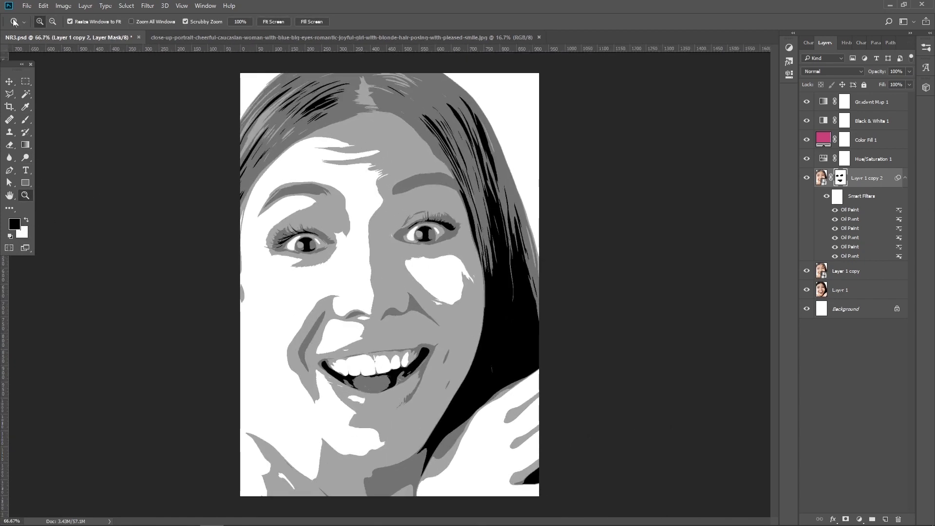
left_click(9, 82)
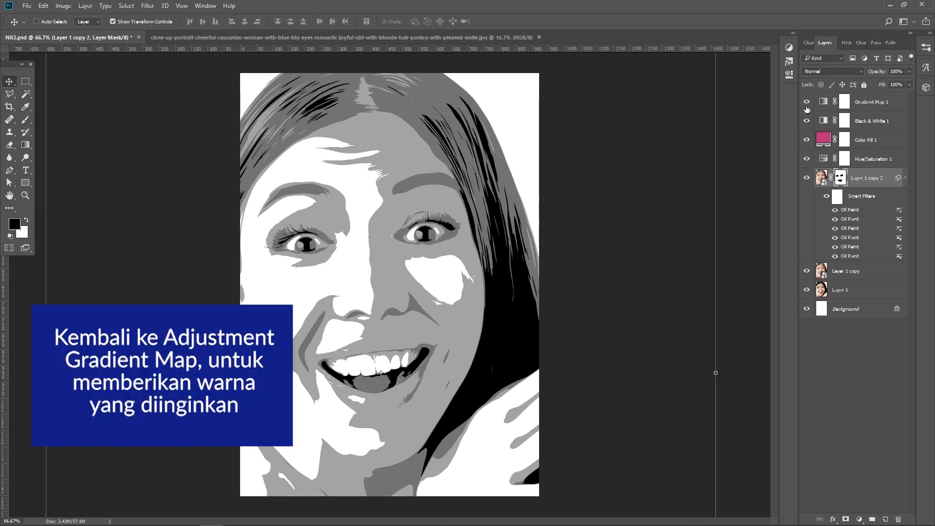
left_click(824, 102)
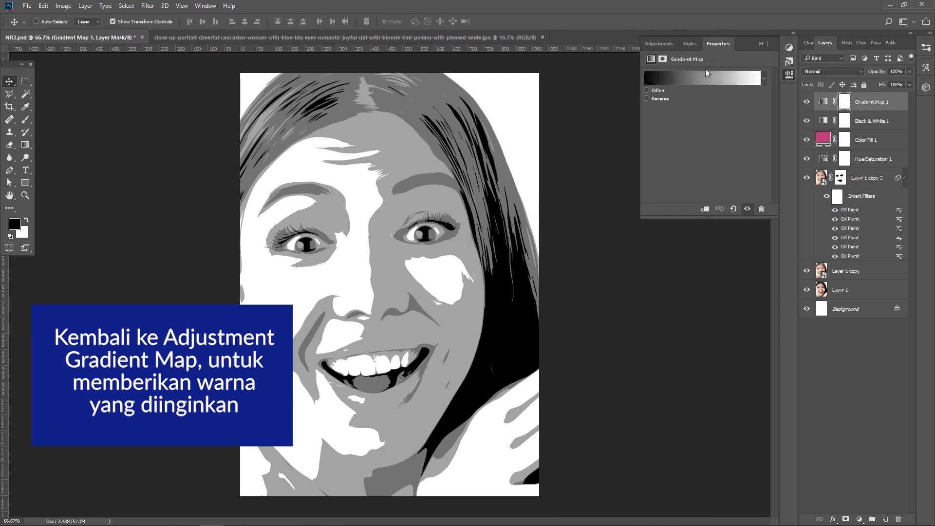
left_click(700, 82)
left_click(602, 275)
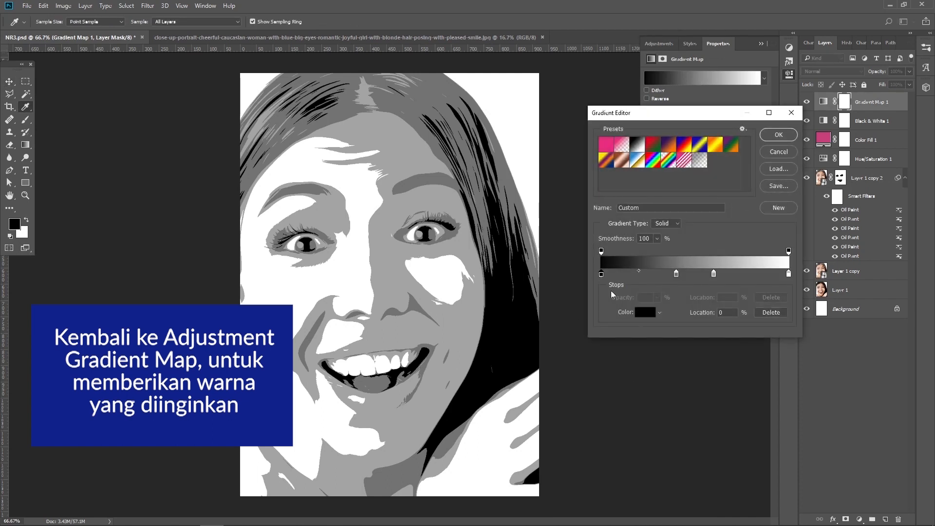
left_click(650, 312)
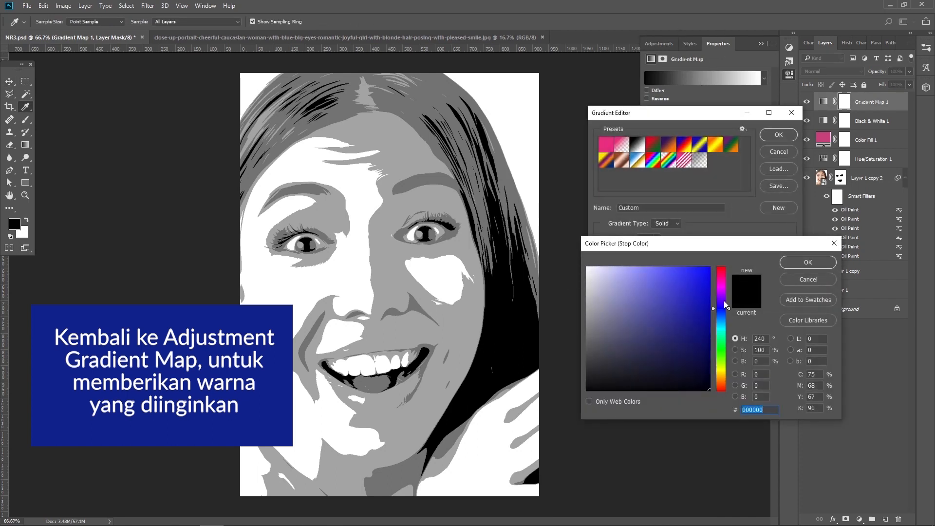
left_click(724, 300)
left_click(697, 365)
left_click(691, 357)
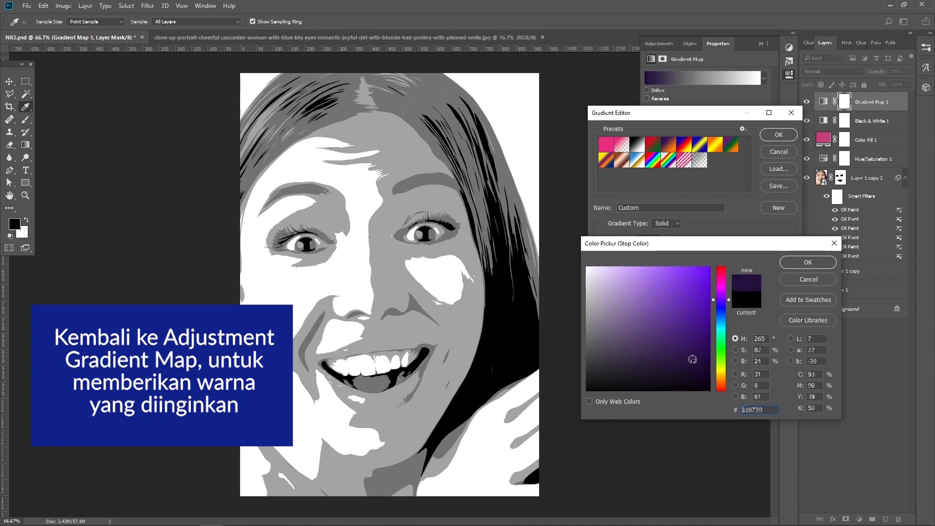
left_click(808, 263)
Set the gradient's 40% color stop to medium purple #8d3f8e
left_click(676, 274)
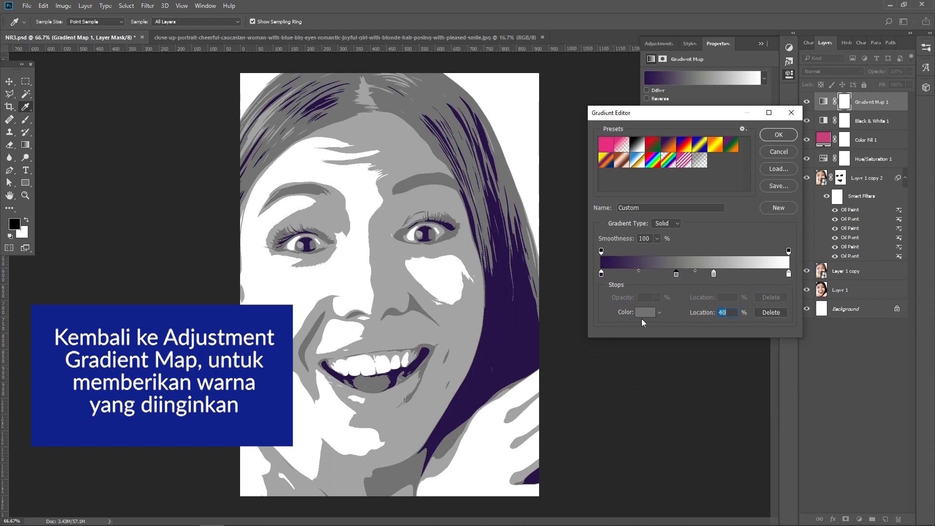
left_click(644, 313)
left_click(721, 288)
left_click(660, 318)
left_click(655, 321)
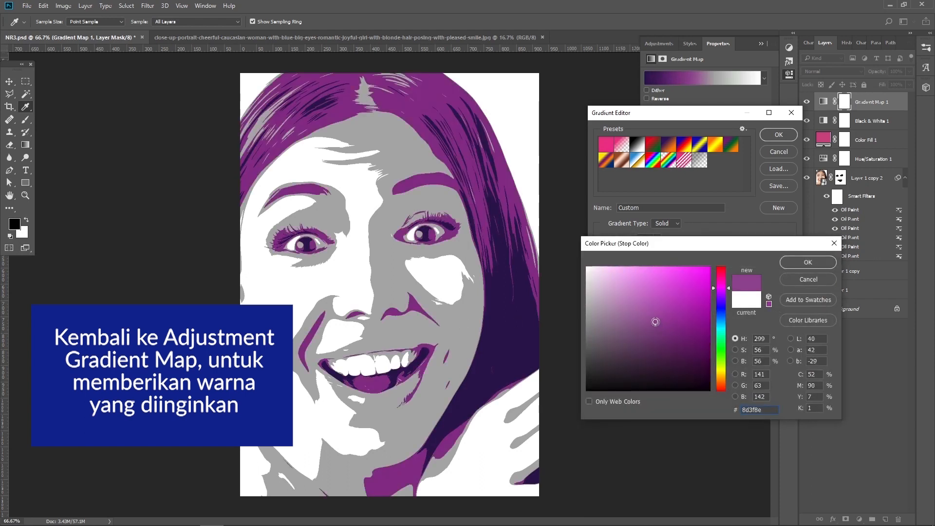
left_click(826, 266)
Set the gradient's 60% color stop to light purple #c29ecc
left_click(712, 278)
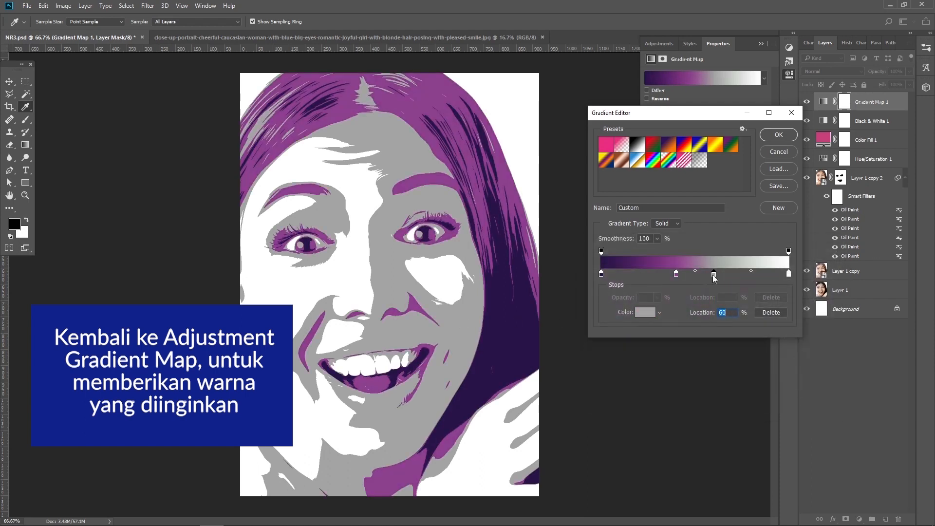
left_click(643, 312)
left_click(605, 278)
left_click(611, 287)
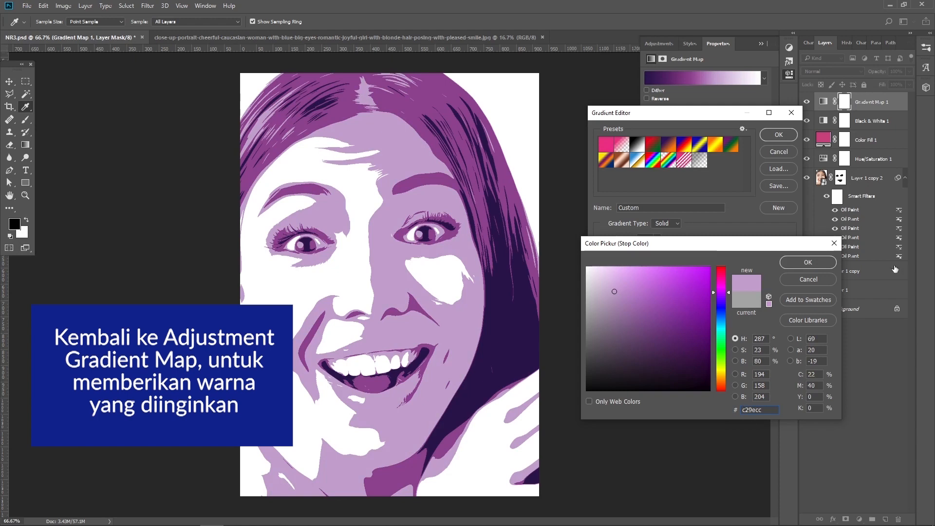
left_click(807, 262)
Change the gradient's white 100% color stop to a very pale lilac
left_click(789, 275)
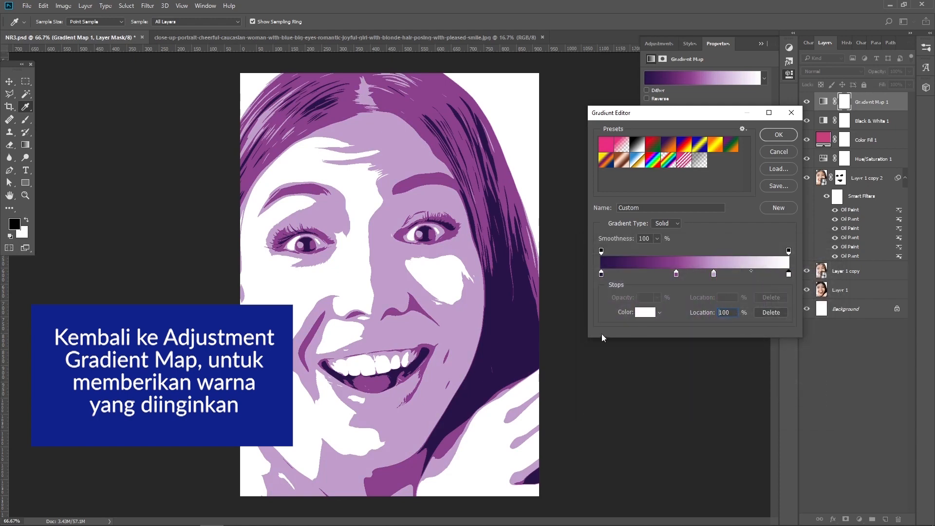
left_click(646, 312)
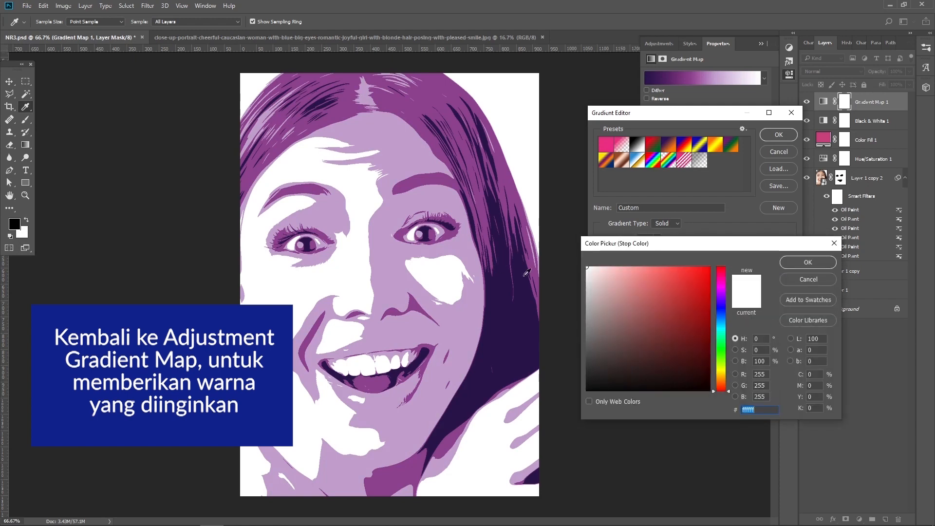
left_click(729, 288)
left_click(596, 276)
left_click_drag(595, 276, 594, 273)
left_click(795, 264)
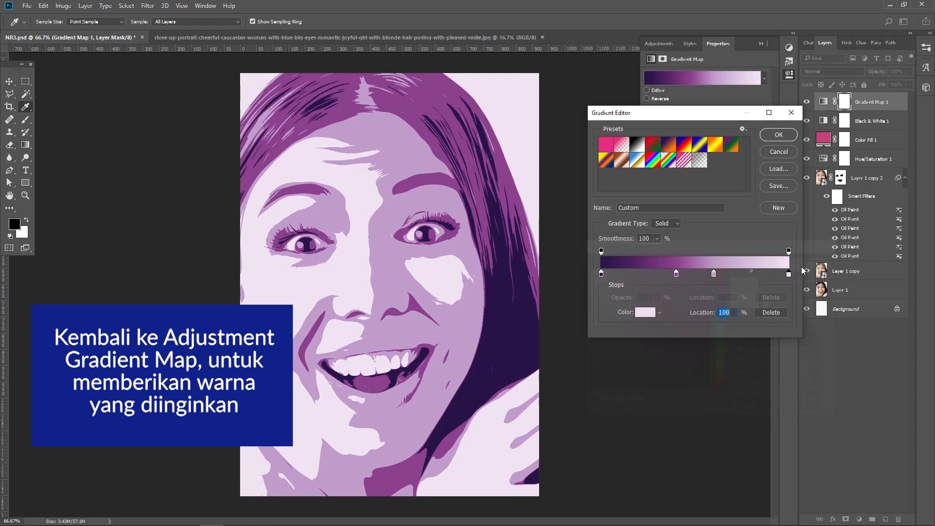
Recolor the 40% stop of the Gradient Map 1 gradient to a brighter purple, #aa3eab
left_click(676, 273)
left_click(645, 312)
left_click(664, 334)
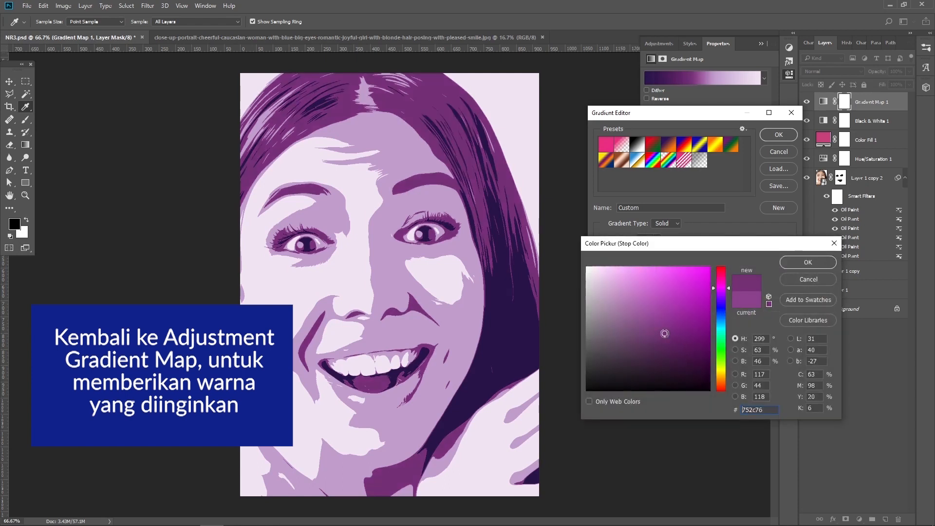
left_click_drag(665, 334, 673, 318)
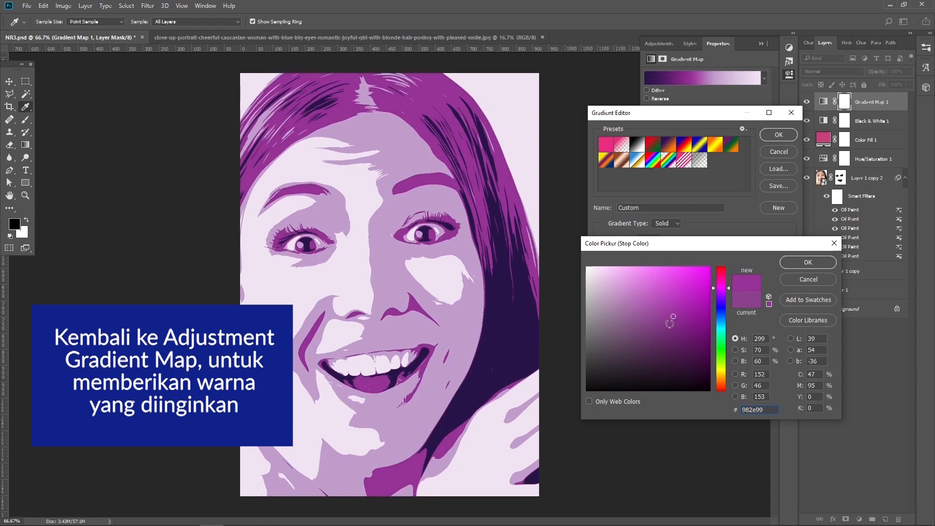
left_click(669, 307)
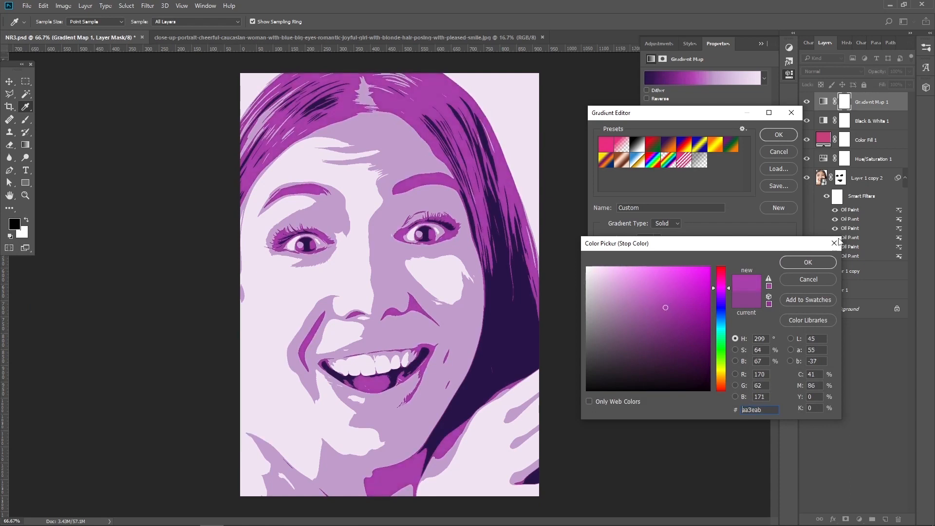
left_click(808, 262)
Recolor the gradient's 60% stop to light violet #d198e2 and accept the edited gradient
left_click(714, 275)
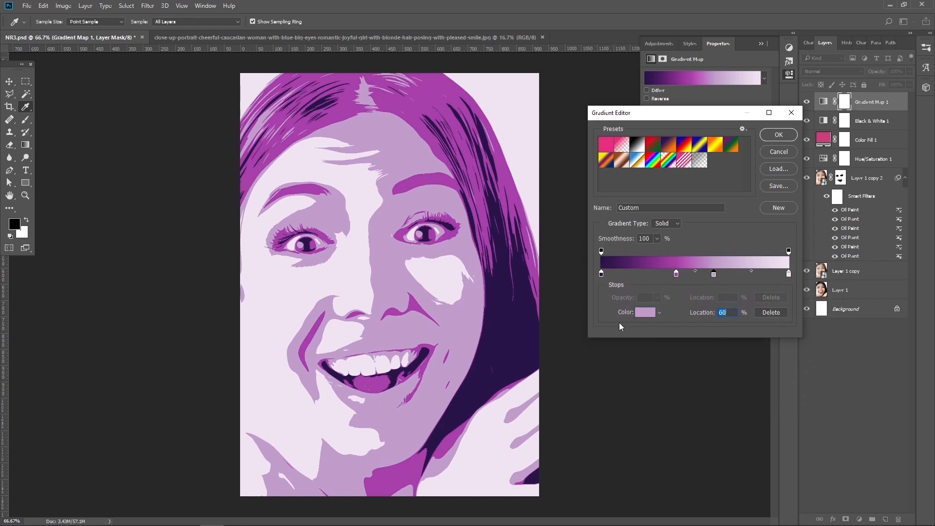
left_click(644, 313)
left_click(636, 288)
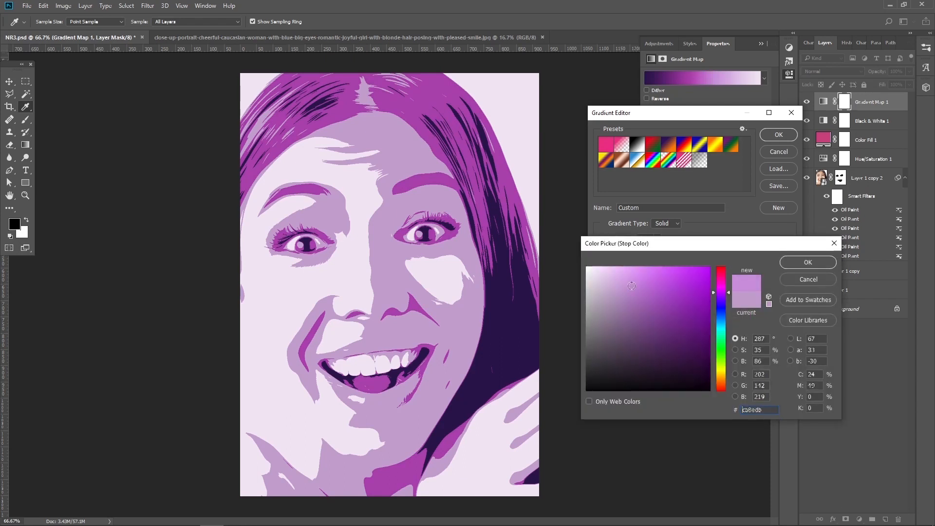
left_click_drag(636, 287, 628, 281)
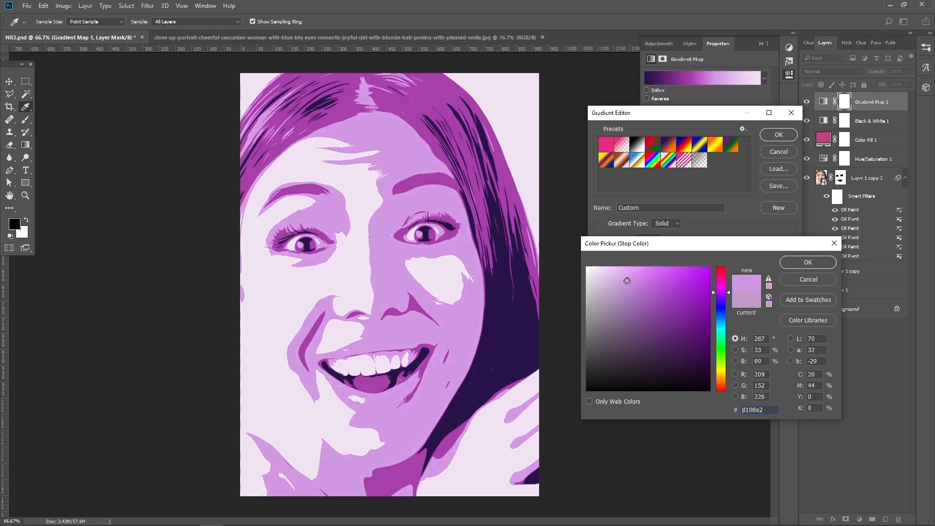
left_click(822, 264)
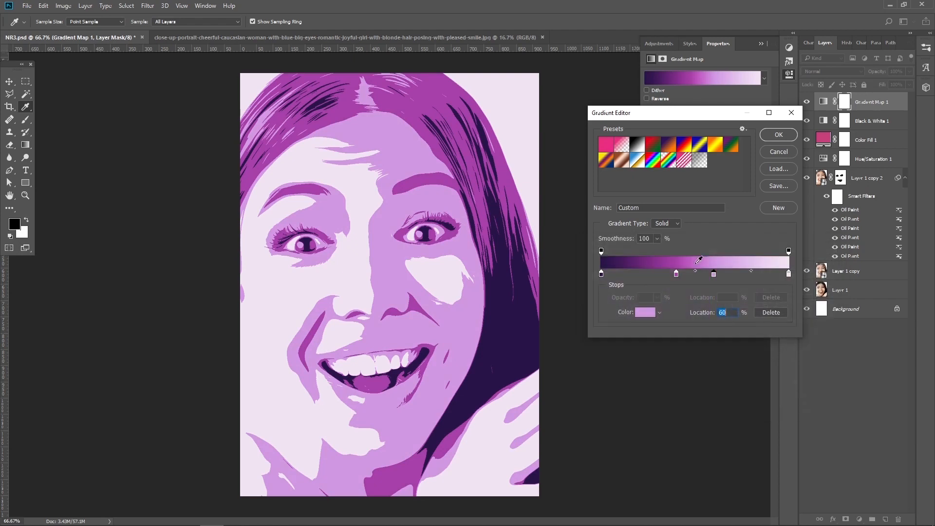
left_click(780, 141)
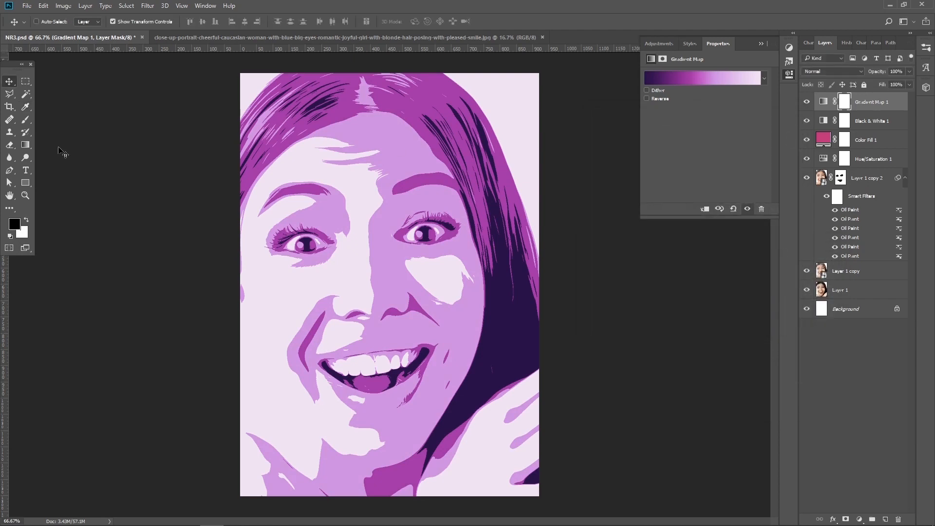
Create a new empty layer above the Gradient Map 1 layer
left_click(26, 195)
left_click(573, 269, "alt")
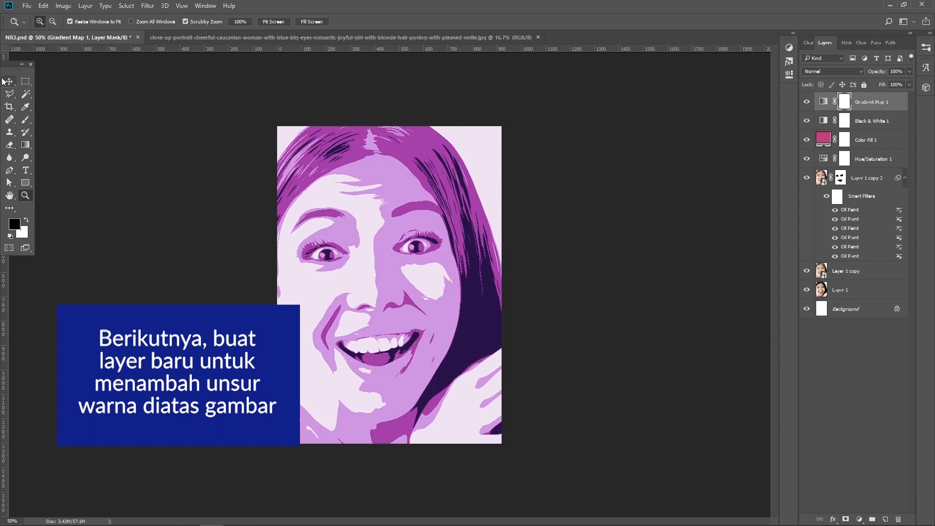
left_click(880, 105)
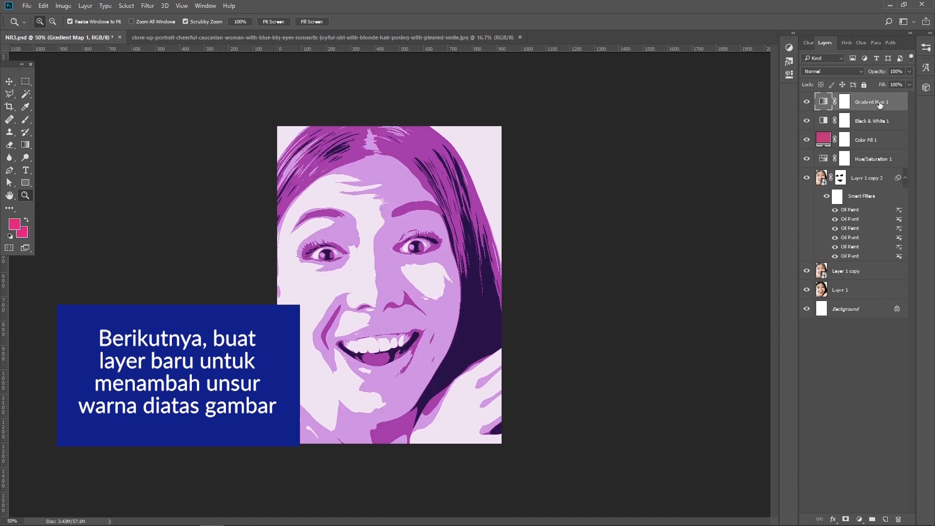
key("ctrl+shift+n")
key("Return")
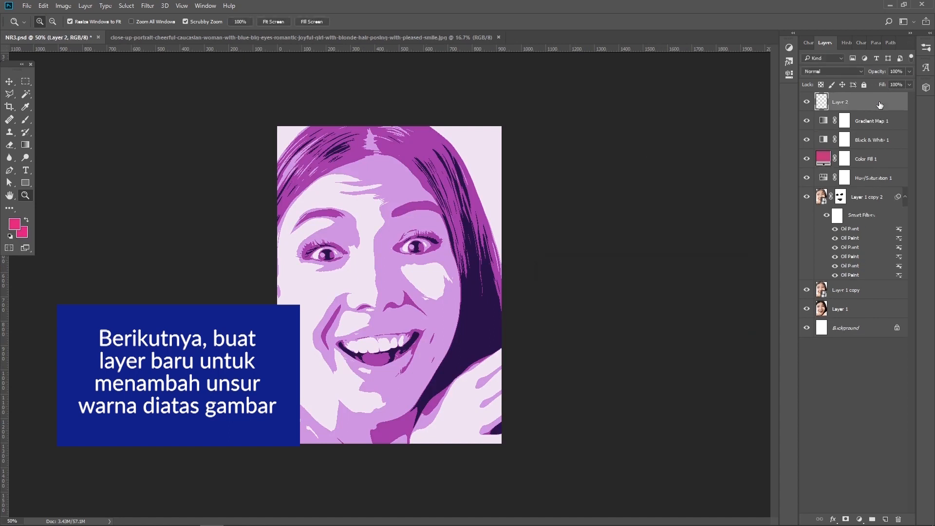
Paint bright blue #45a1ff over the portrait's lower-right area on the new layer with a soft 1100 px brush
left_click(14, 225)
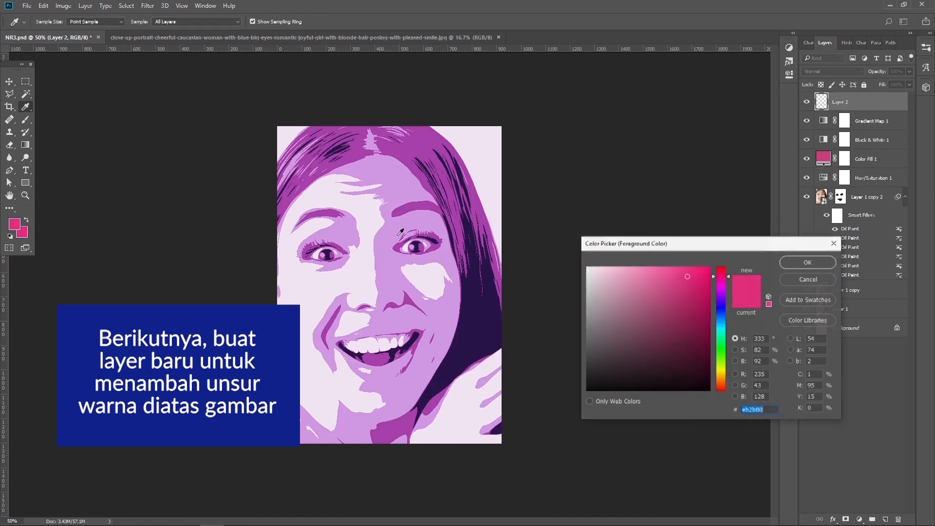
left_click_drag(719, 333, 718, 319)
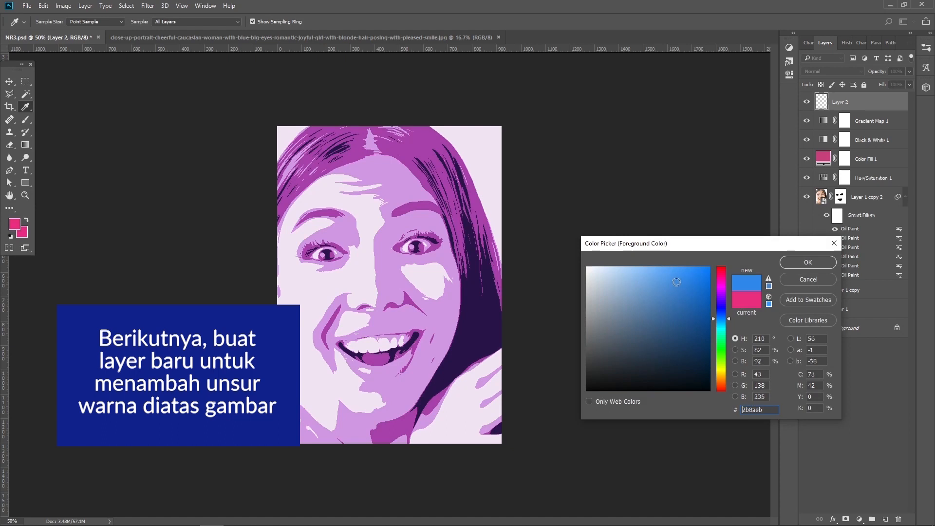
left_click_drag(678, 284, 678, 246)
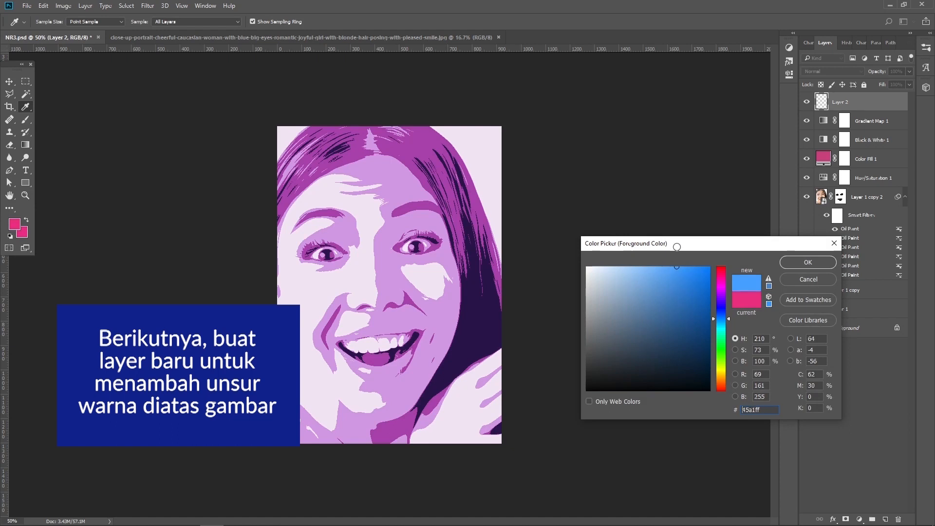
left_click(825, 266)
left_click(25, 119)
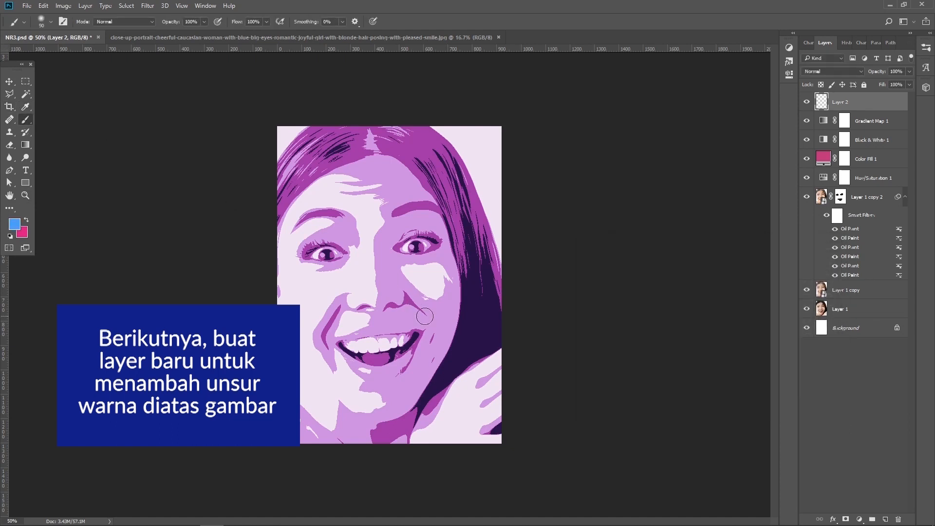
key("bracketright")
key("bracketright")
key("bracketright")
key("bracketright")
key("bracketright")
key("bracketright")
key("bracketright")
key("bracketright")
key("bracketright")
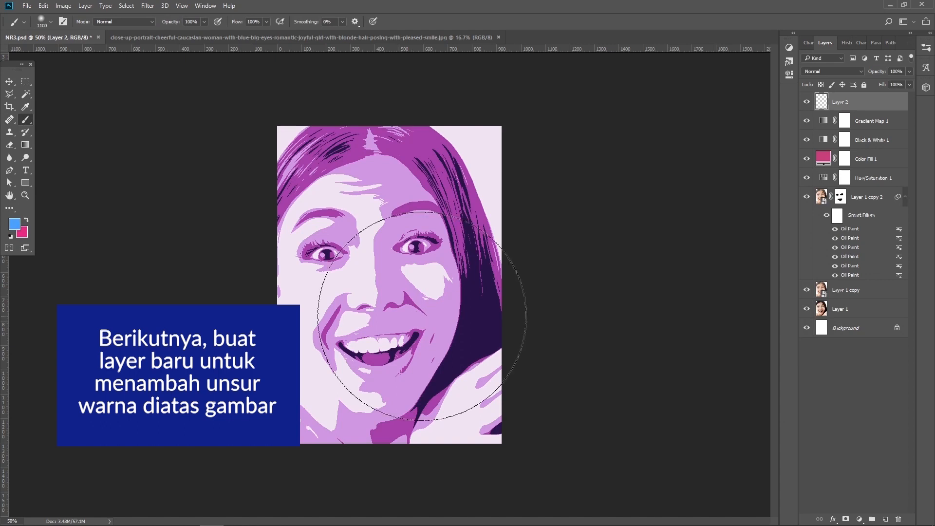
mouse_move(439, 326)
left_mouse_down()
mouse_move(500, 394)
mouse_move(480, 372)
mouse_move(473, 393)
left_mouse_up()
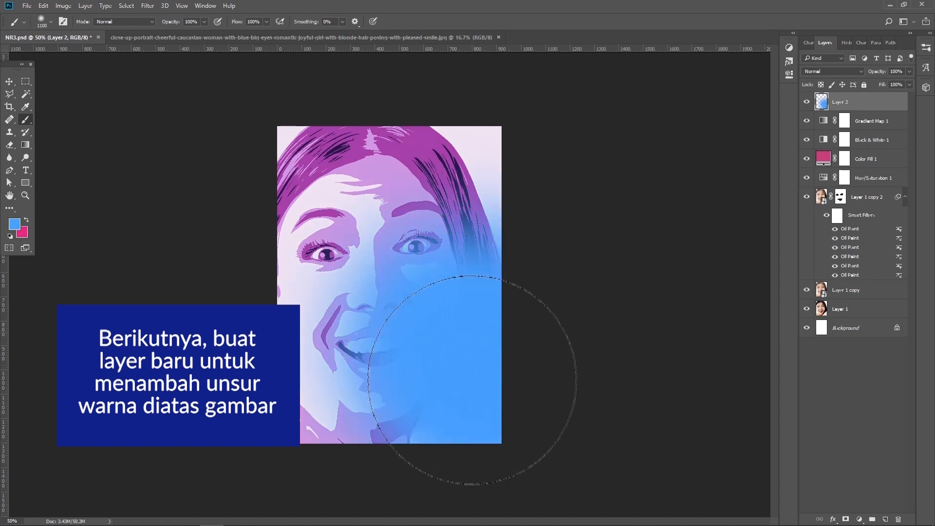
Swap to the pink color #eb2783 and paint it over the portrait's upper-left area
left_click(30, 222)
left_click(292, 157)
mouse_move(295, 157)
left_mouse_down()
mouse_move(278, 184)
mouse_move(297, 197)
mouse_move(273, 170)
left_mouse_up()
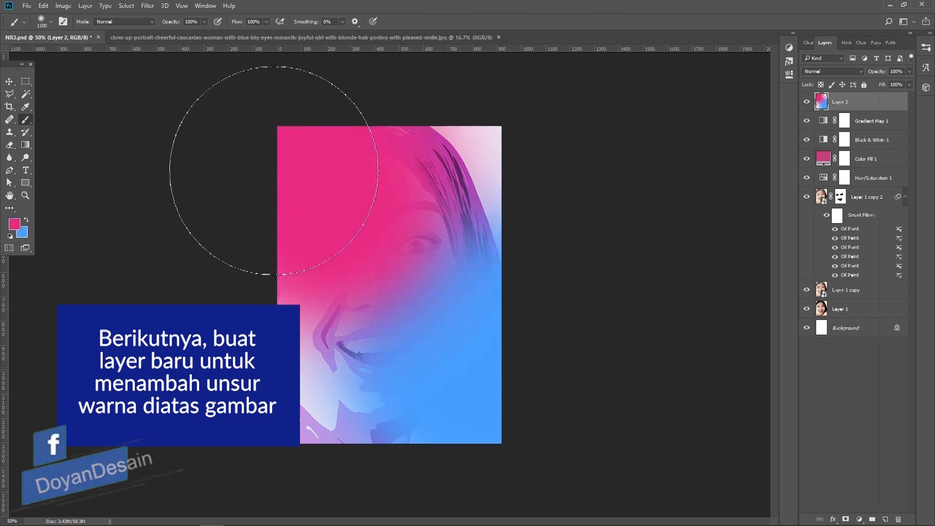
Change the foreground color to orange #ffa200 and paint it over the portrait's lower-left area
left_click(18, 225)
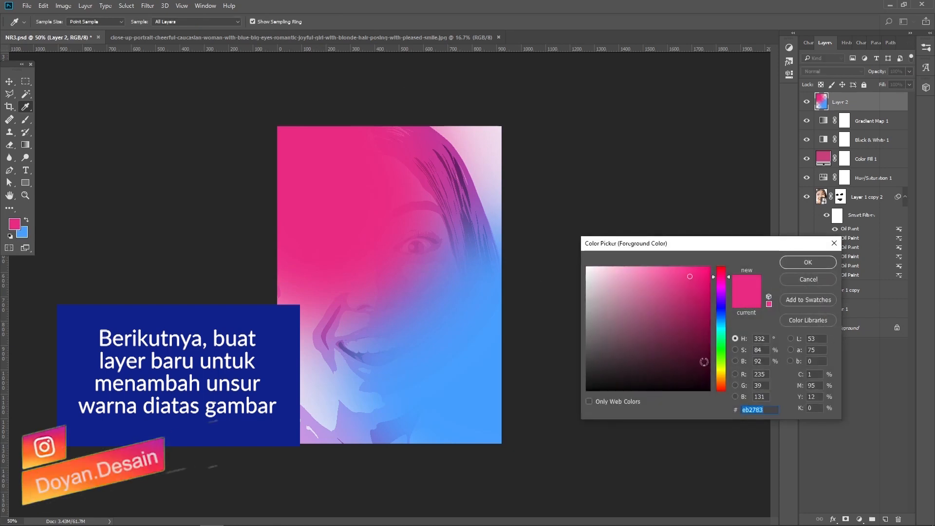
left_click(721, 378)
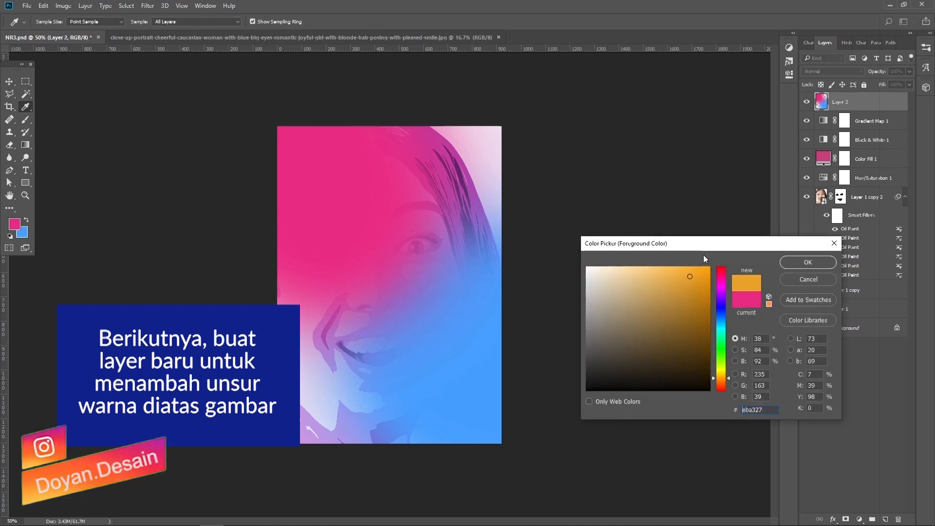
left_click(829, 267)
mouse_move(290, 382)
left_mouse_down()
mouse_move(344, 404)
mouse_move(323, 355)
mouse_move(234, 516)
left_mouse_up()
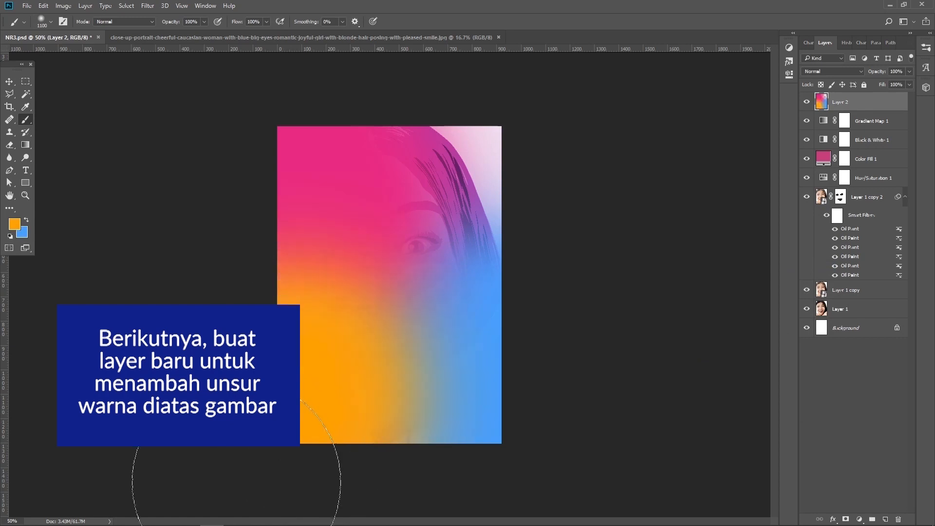
Change the foreground color to mint green and paint it across the portrait's upper-right area
left_click(14, 227)
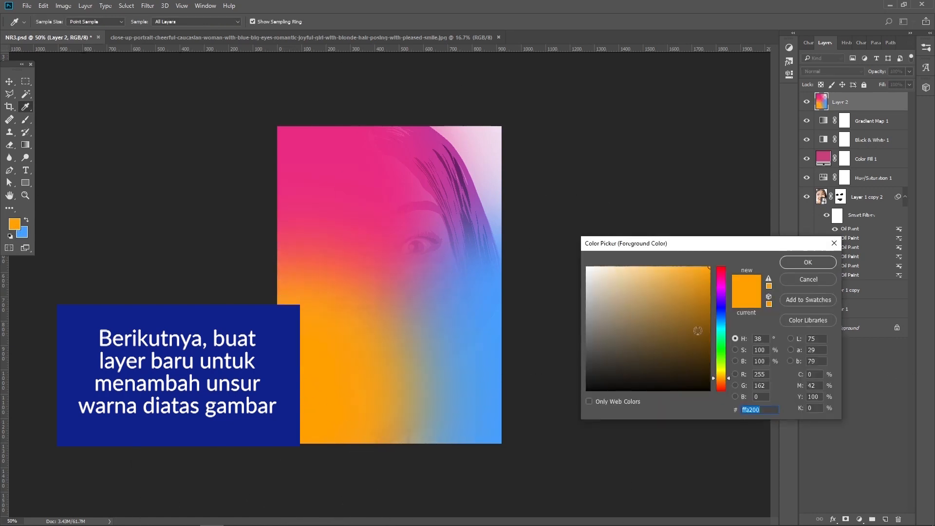
left_click(721, 335)
left_click_drag(642, 289, 677, 270)
left_click(828, 262)
mouse_move(376, 125)
left_mouse_down()
mouse_move(459, 162)
mouse_move(448, 198)
mouse_move(398, 103)
mouse_move(522, 267)
left_mouse_up()
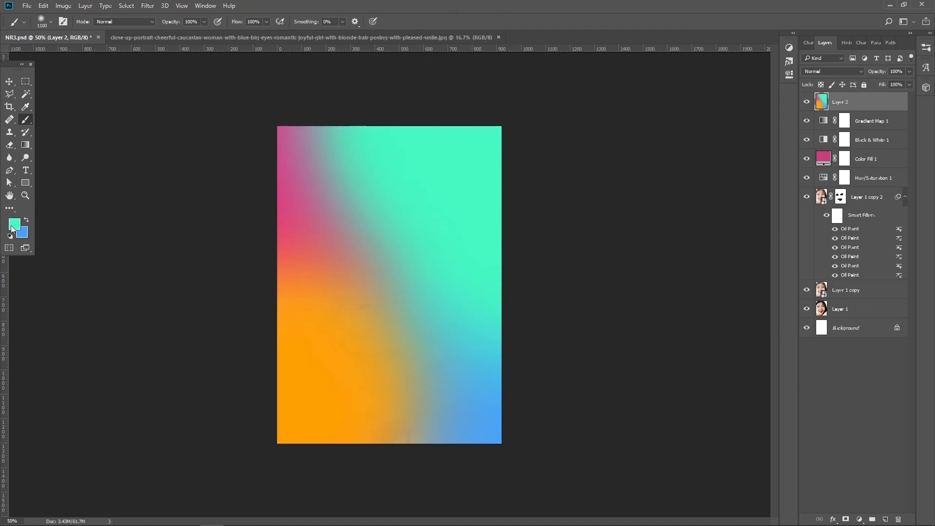
Sample the remaining pink at the portrait's left edge and repaint the upper-left area with it
key("alt")
left_click(283, 179, "alt")
mouse_move(285, 178)
left_mouse_down()
mouse_move(294, 151)
mouse_move(326, 120)
mouse_move(310, 132)
mouse_move(282, 208)
mouse_move(313, 237)
left_mouse_up()
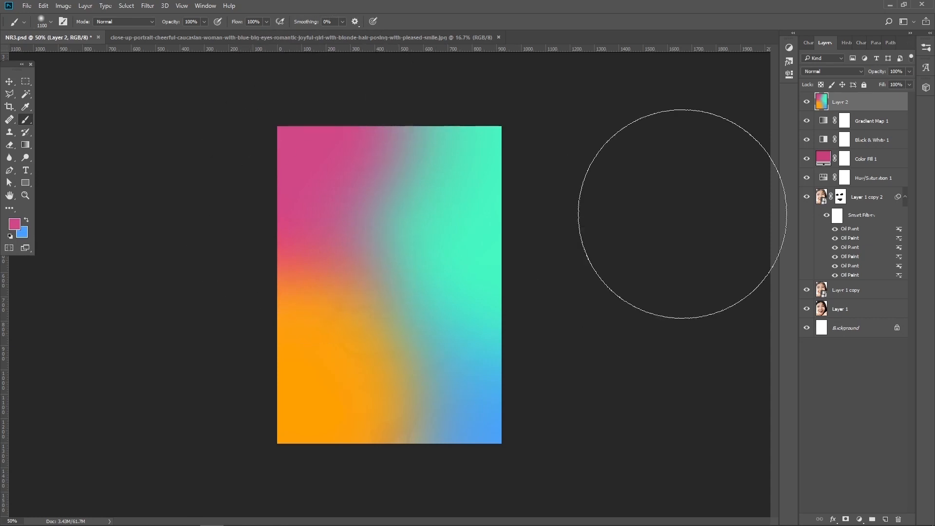
Try the Overlay and Screen blend modes on the painted color layer
left_click(9, 82)
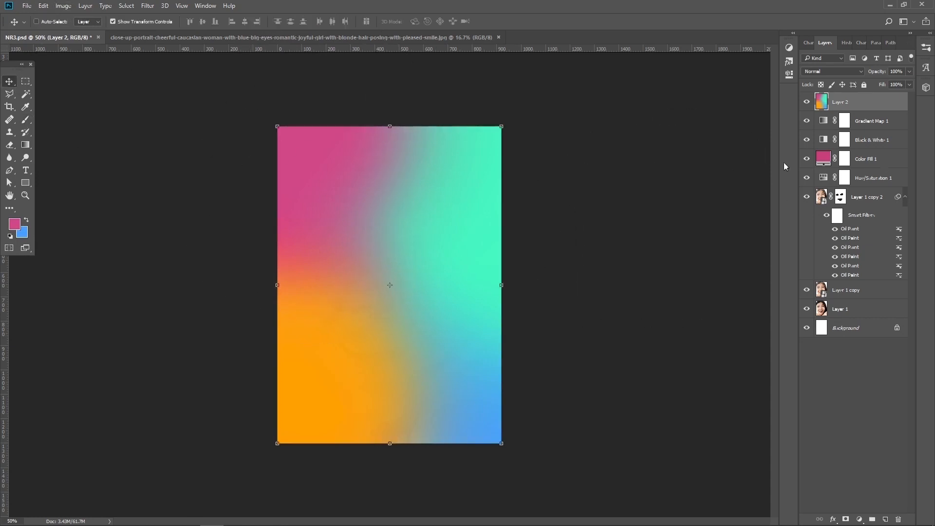
left_click(845, 72)
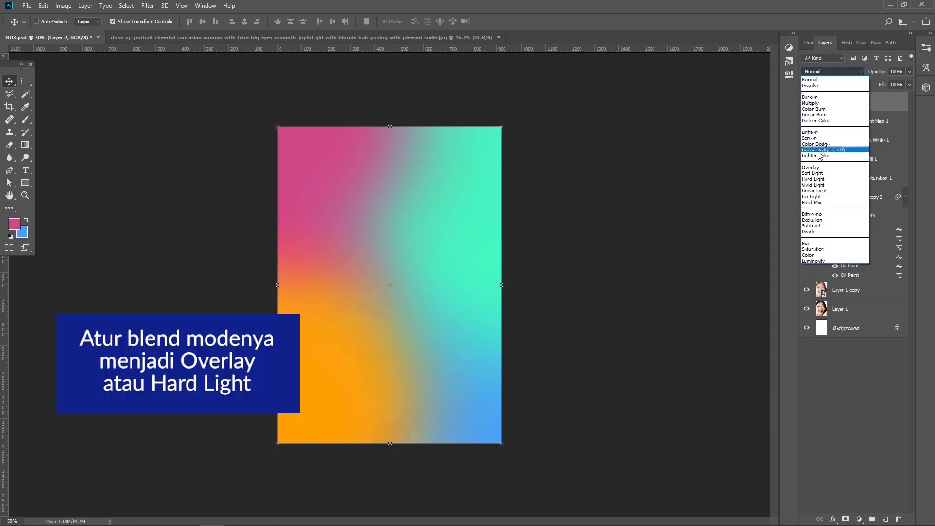
left_click(811, 167)
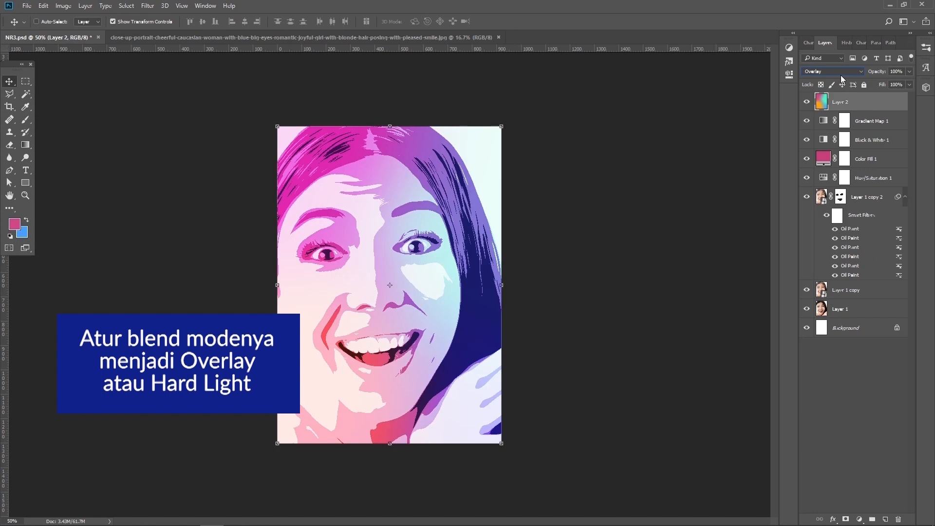
left_click(843, 72)
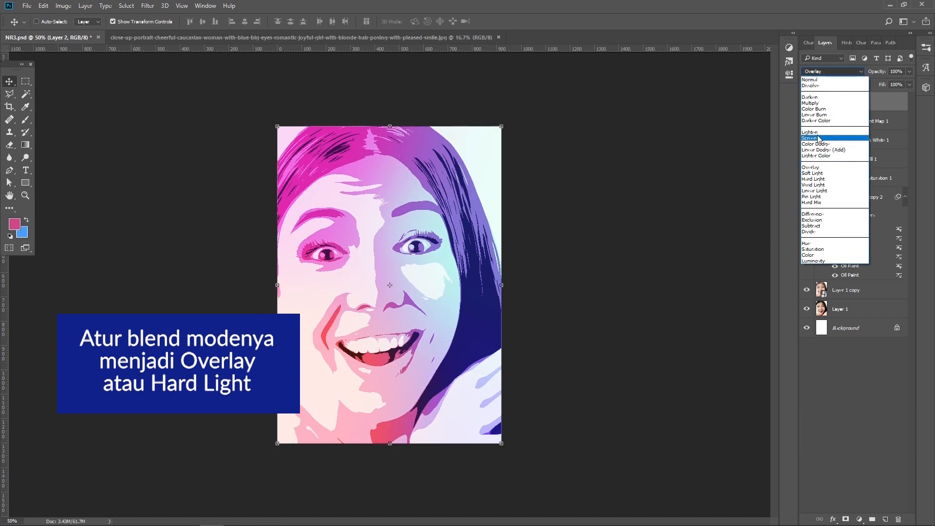
left_click(819, 138)
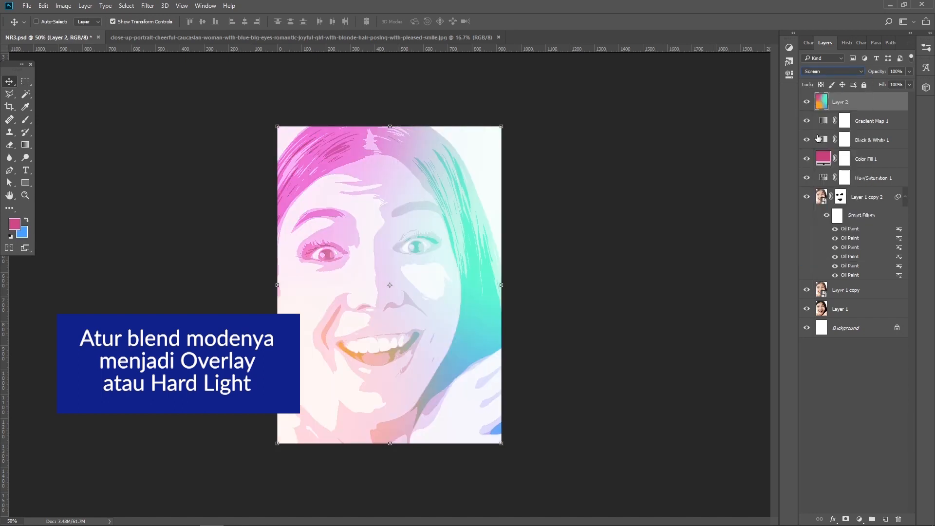
Set the painted color layer's blend mode to Hard Light with its opacity at 100%
left_click(822, 76)
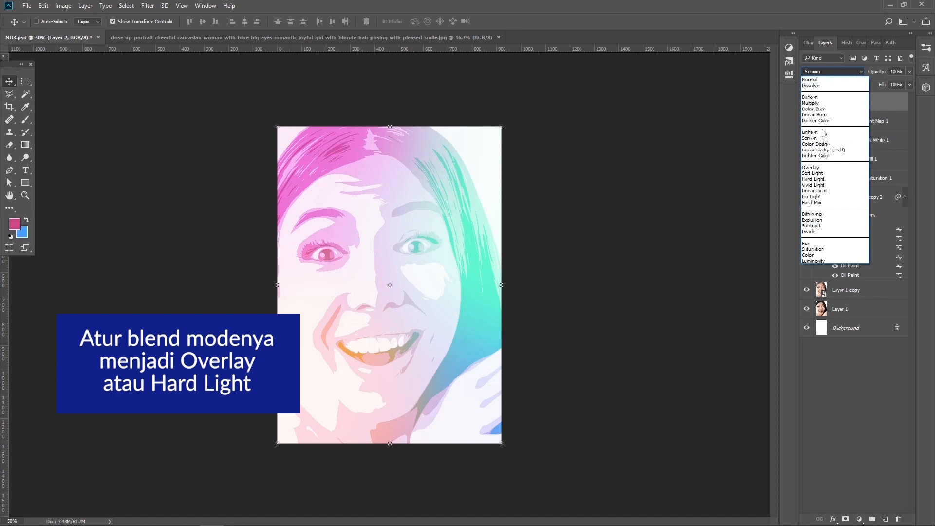
left_click(822, 179)
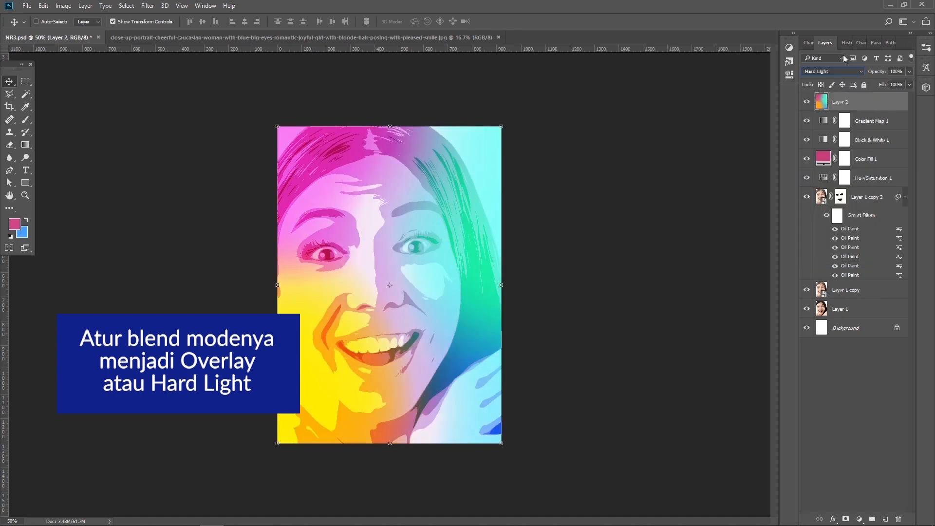
left_click(910, 71)
left_click_drag(902, 84, 919, 86)
Add a Hue/Saturation adjustment layer above the painted color layer and set its Hue to -2
left_click(25, 195)
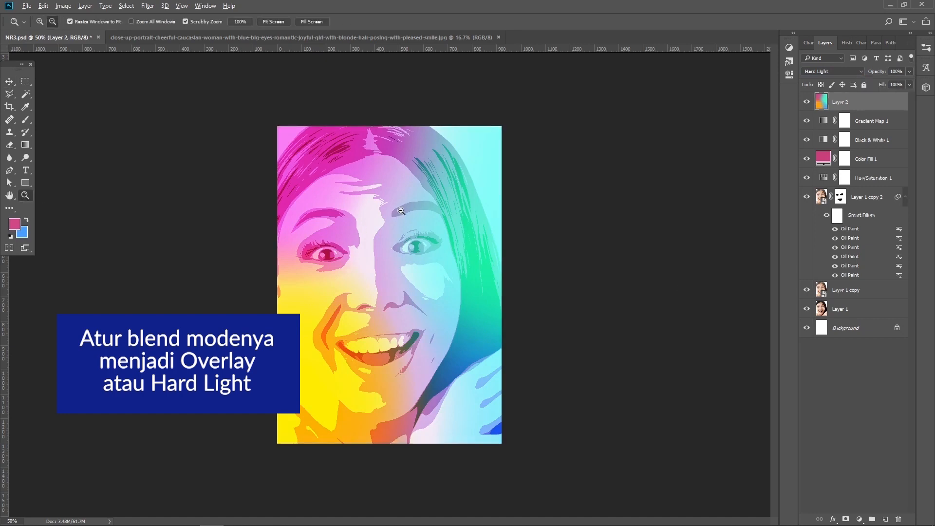
left_click(363, 231, "alt")
left_click(9, 81)
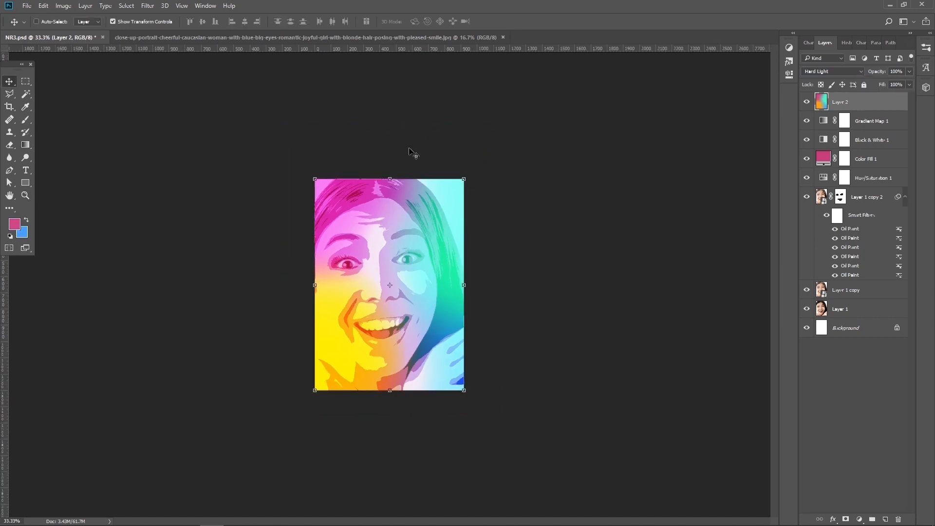
left_click(85, 5)
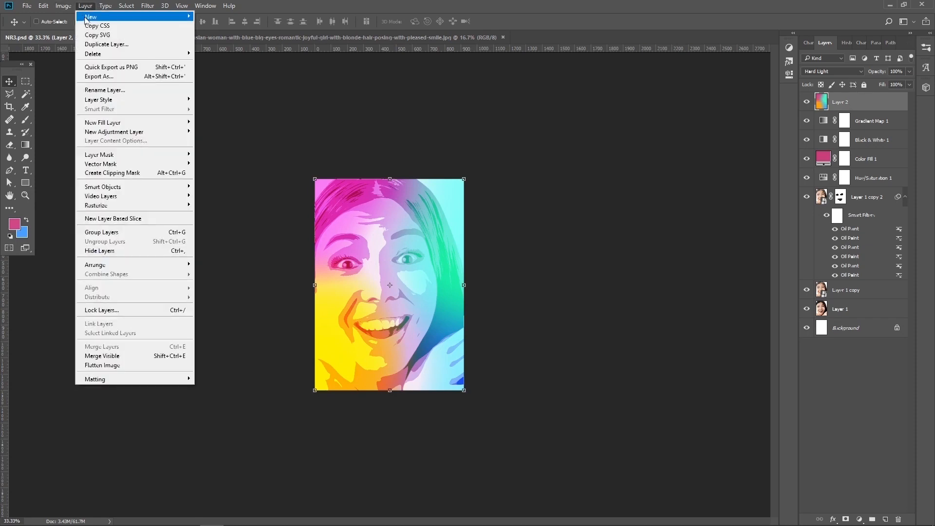
mouse_move(89, 22)
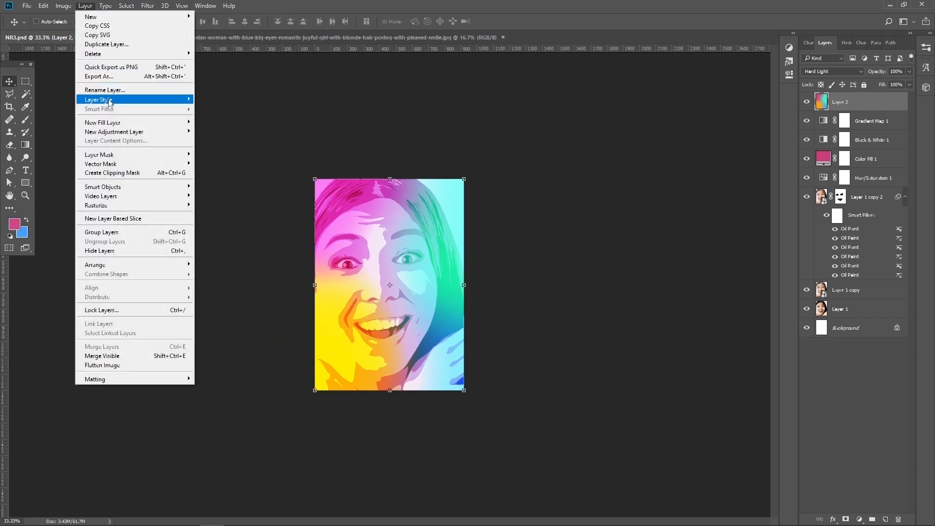
mouse_move(121, 134)
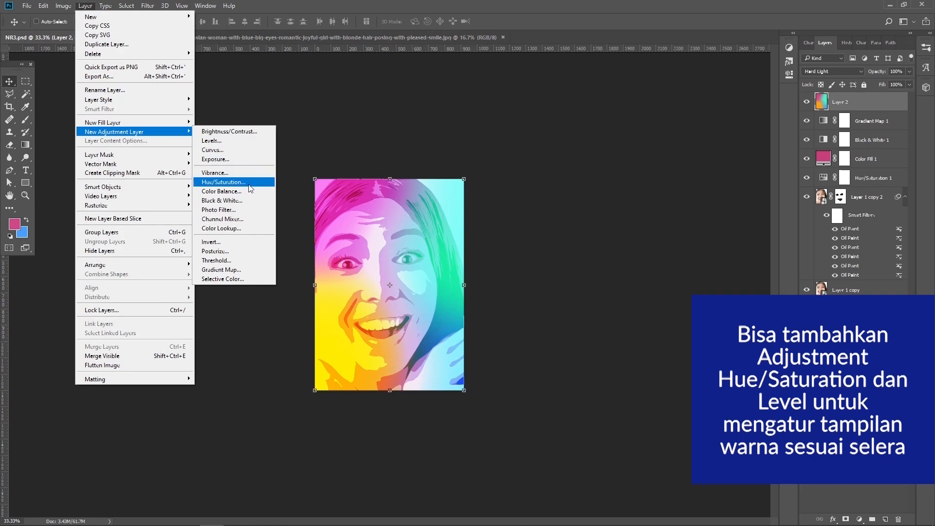
left_click(221, 181)
left_click(724, 285)
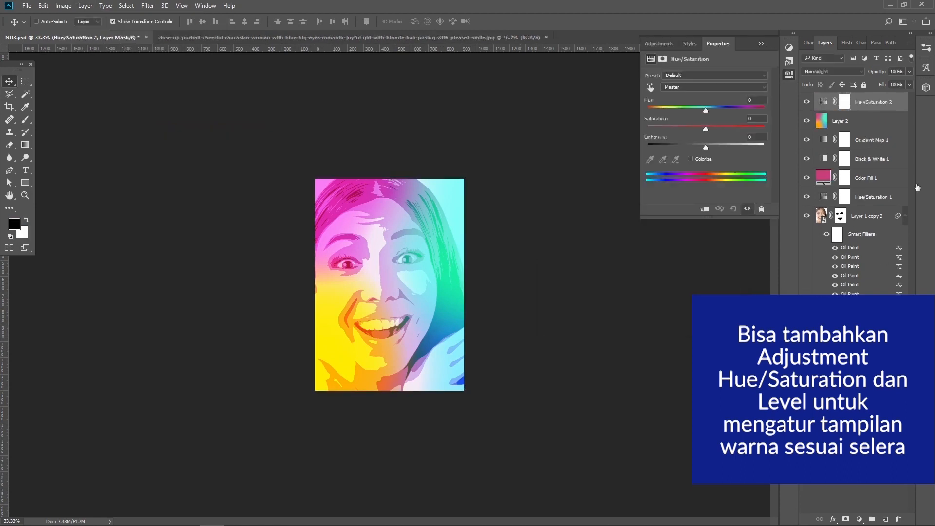
mouse_move(706, 110)
left_mouse_down()
mouse_move(665, 114)
mouse_move(767, 110)
mouse_move(692, 109)
mouse_move(704, 110)
left_mouse_up()
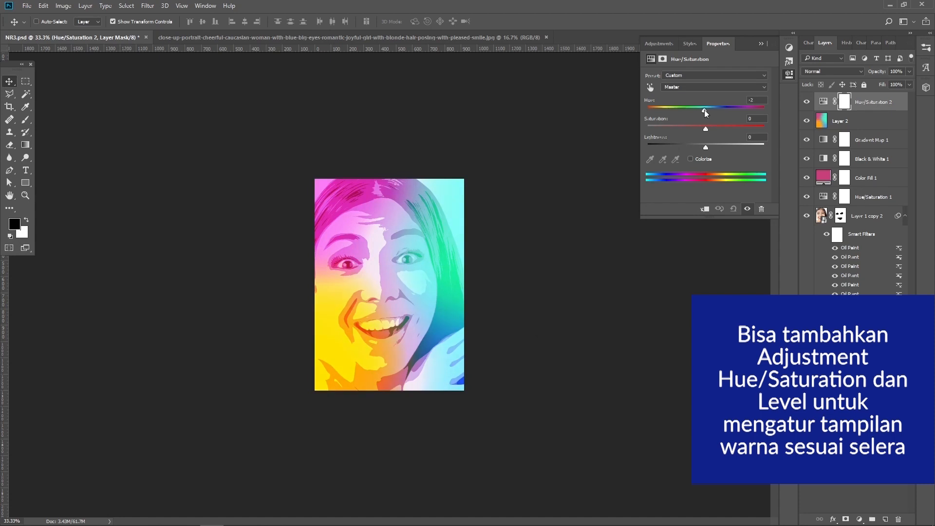
left_click(761, 44)
Add a Levels adjustment layer at the top of the stack and adjust its input levels to deepen the shadows and contrast
left_click(80, 5)
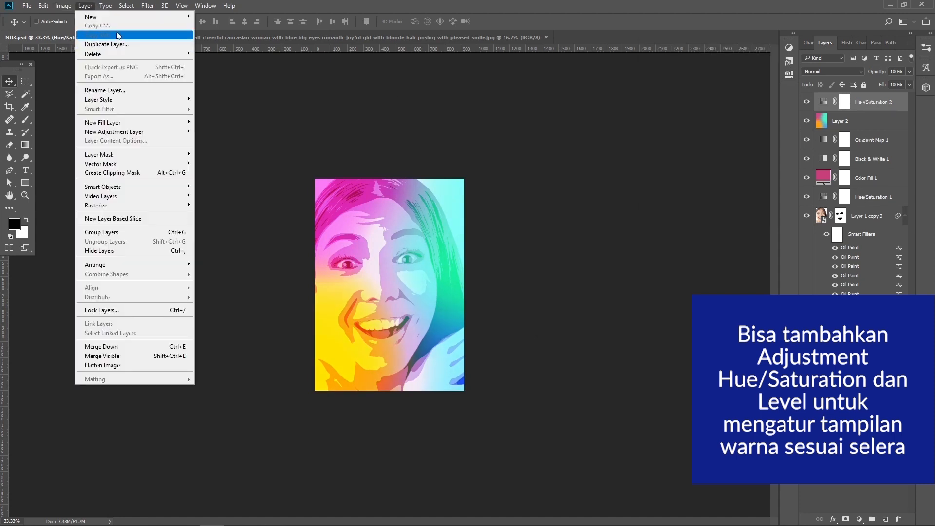
mouse_move(148, 130)
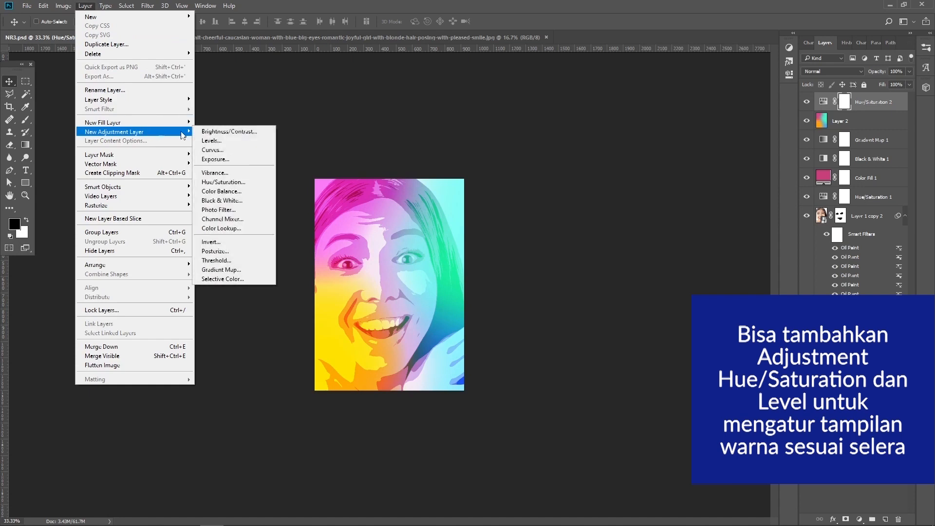
left_click(238, 141)
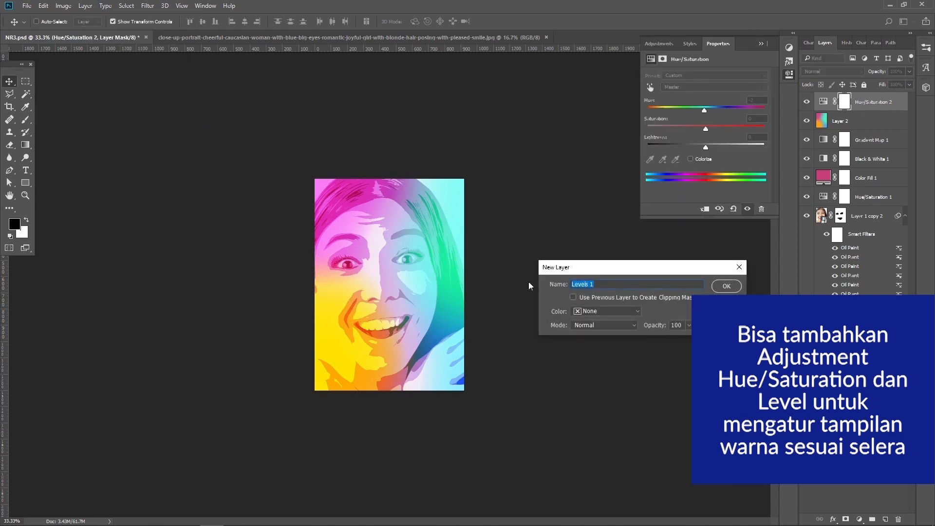
left_click(735, 287)
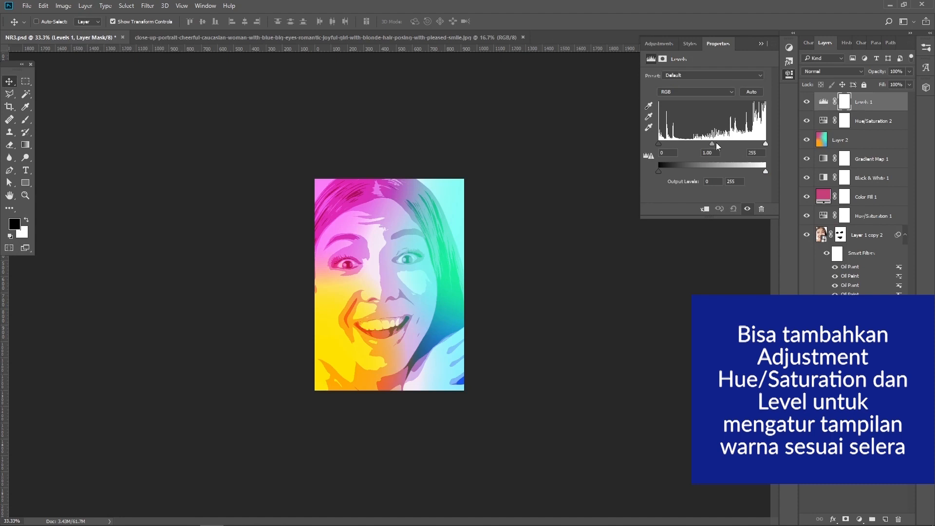
mouse_move(659, 145)
left_mouse_down()
mouse_move(747, 144)
mouse_move(659, 145)
mouse_move(730, 145)
left_mouse_up()
left_click(762, 44)
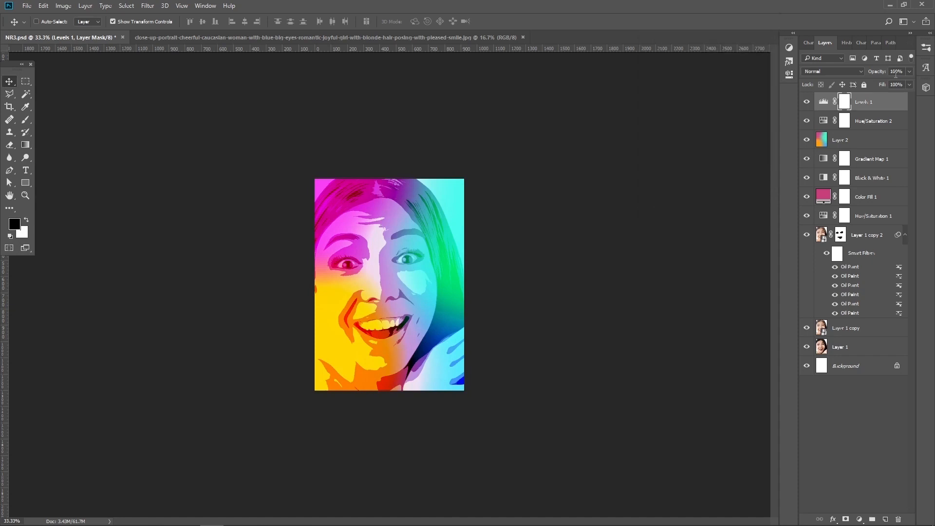
Change the solid color fill layer's color to the softer pink c65788 to lighten the portrait's shadow areas
double_click(828, 197)
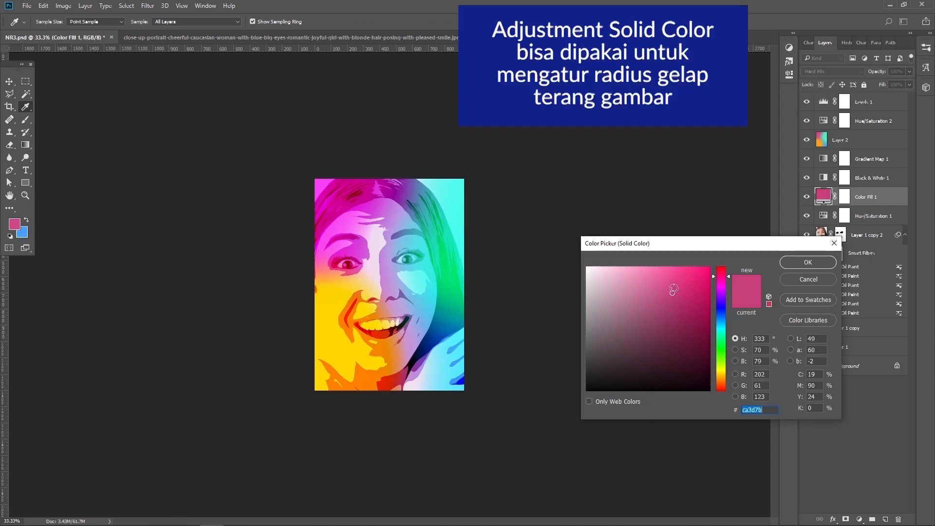
mouse_move(674, 291)
left_mouse_down()
mouse_move(712, 292)
mouse_move(637, 292)
mouse_move(678, 292)
mouse_move(656, 295)
left_mouse_up()
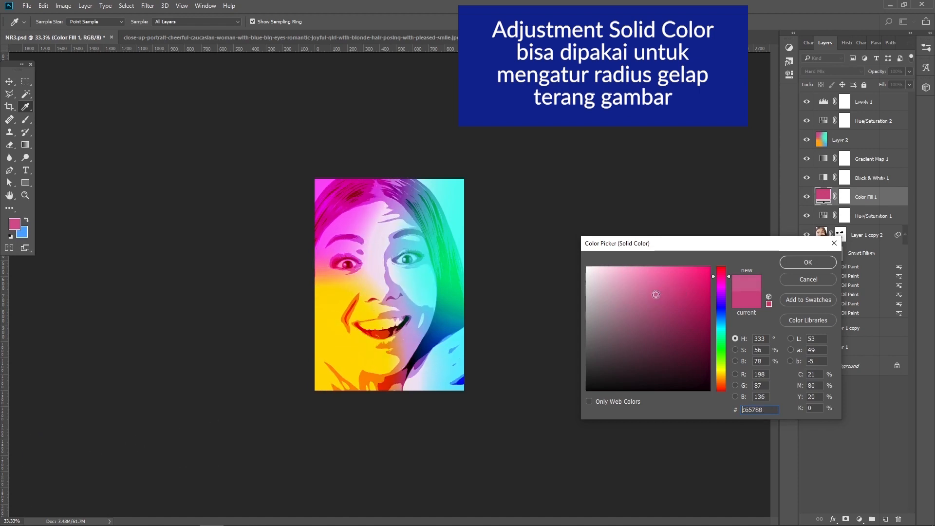
left_click(793, 266)
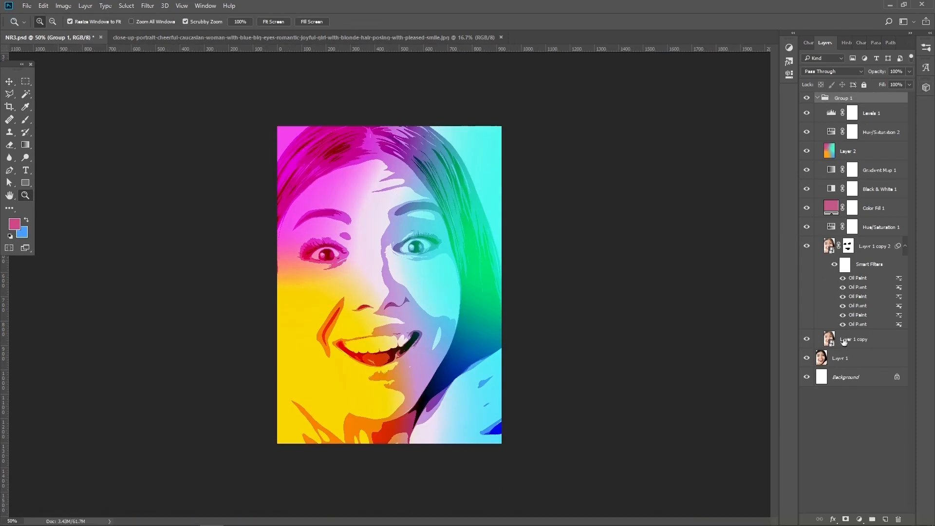
Collapse the effect layer group and toggle its visibility to compare the illustration with the original photo
left_click(818, 98)
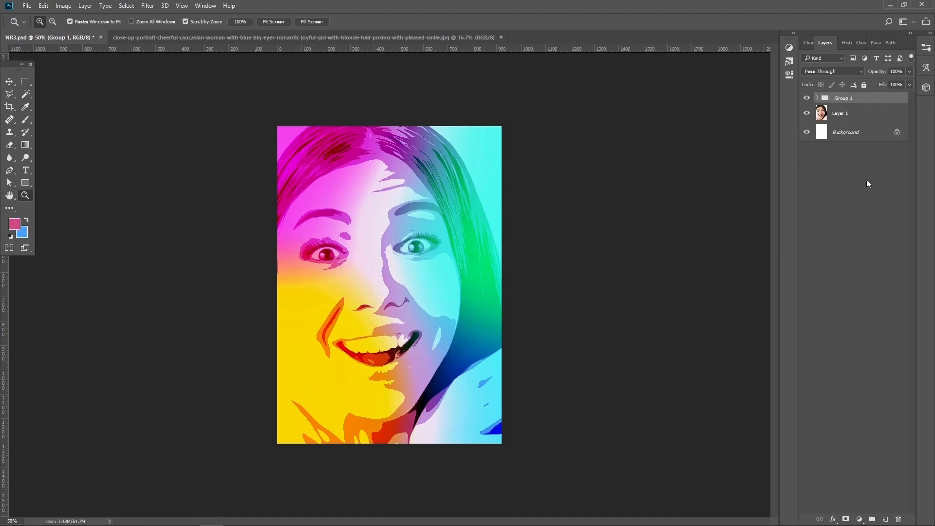
left_click(808, 99)
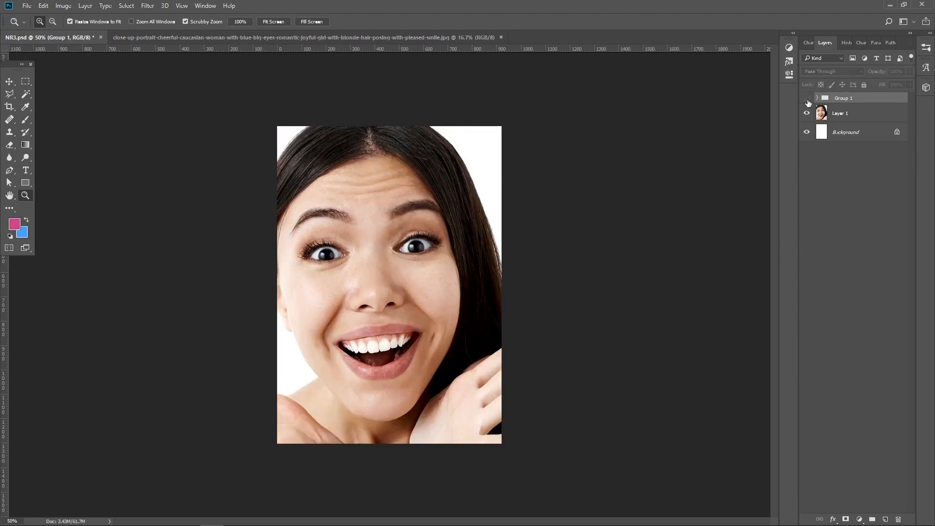
left_click(807, 99)
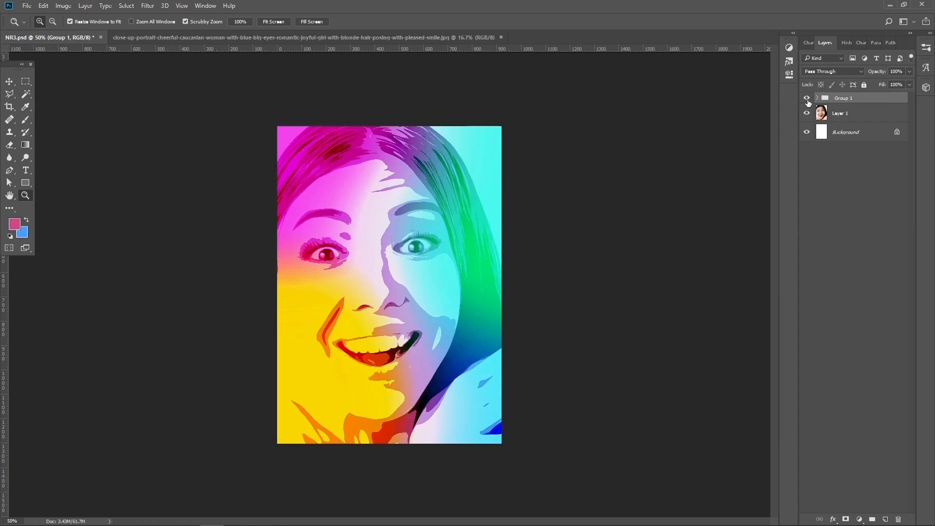
left_click(807, 99)
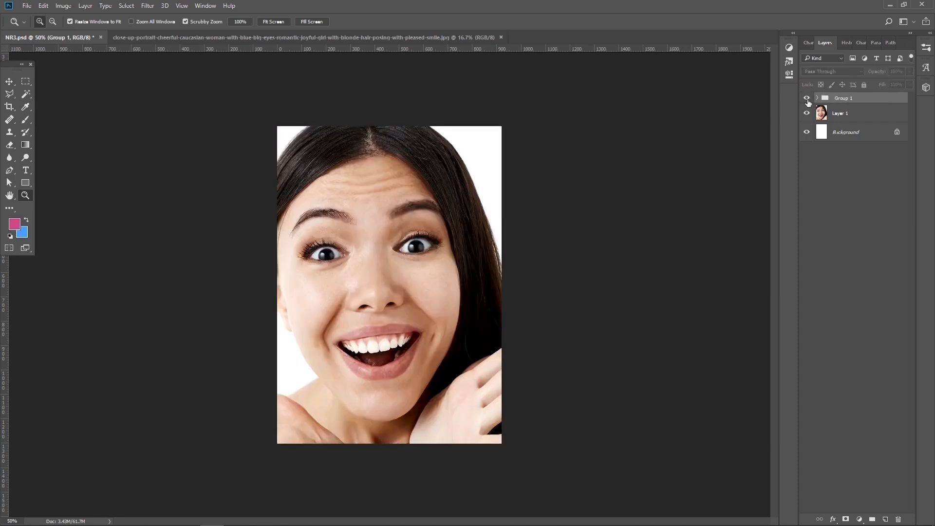
left_click(808, 100)
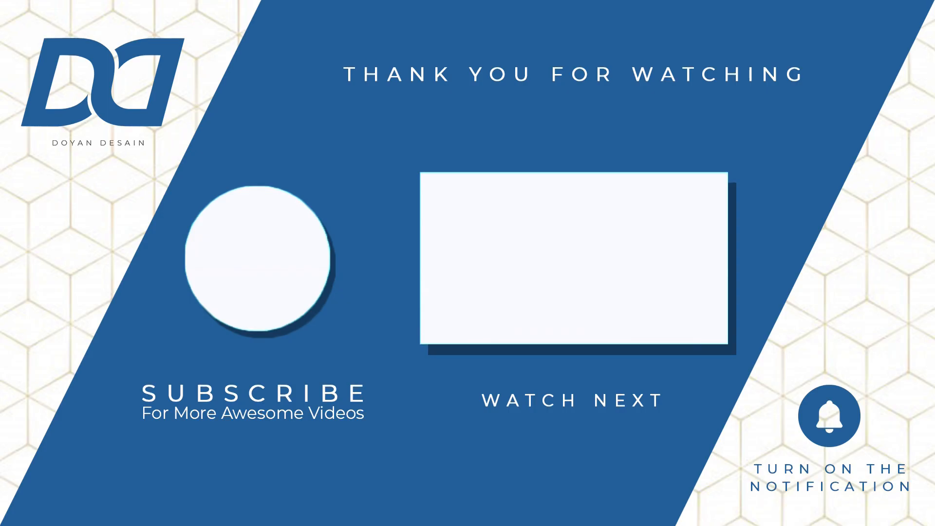